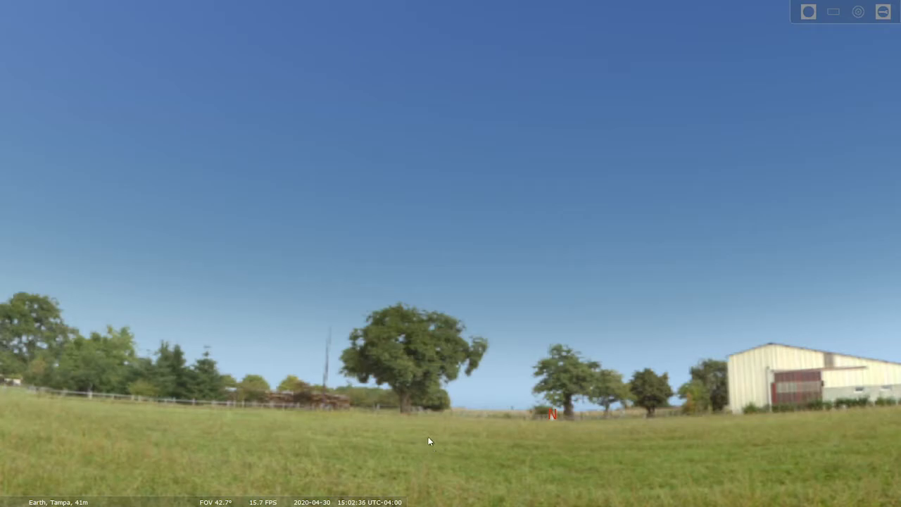
Step: Increase the time rate three times so the Tampa sky runs through sunset into night
{"action": "left_click", "coordinate": [384, 500]}
{"action": "left_click", "coordinate": [382, 500]}
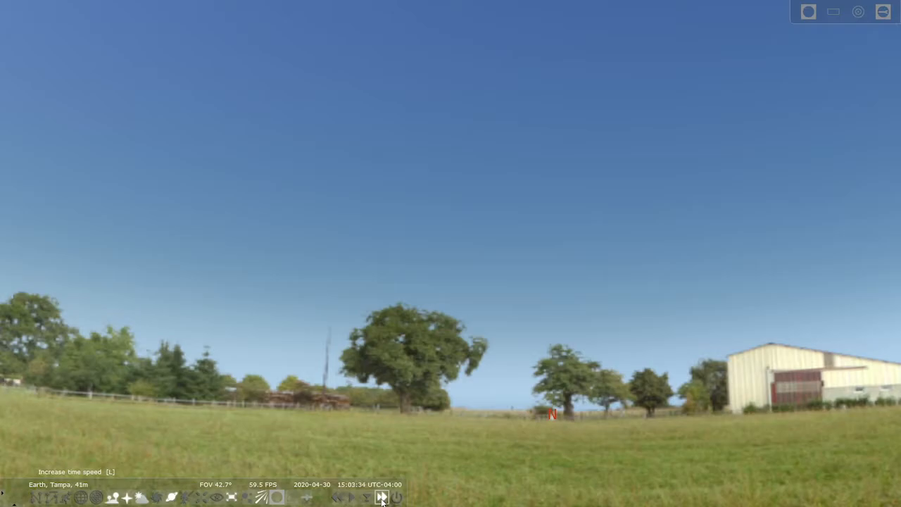
{"action": "left_click", "coordinate": [382, 499]}
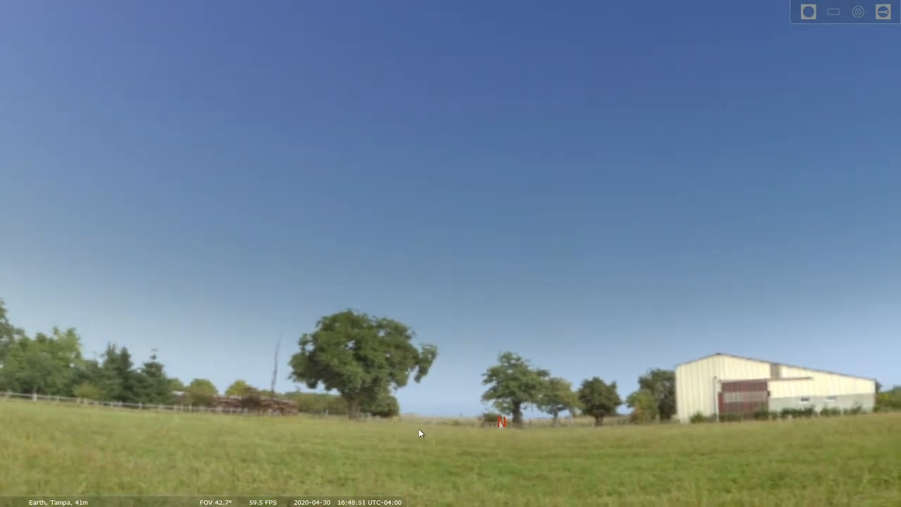
{"action": "scroll", "coordinate": [420, 433], "scroll_direction": "down", "scroll_amount": 2}
{"action": "scroll", "coordinate": [420, 433], "scroll_direction": "down", "scroll_amount": 3}
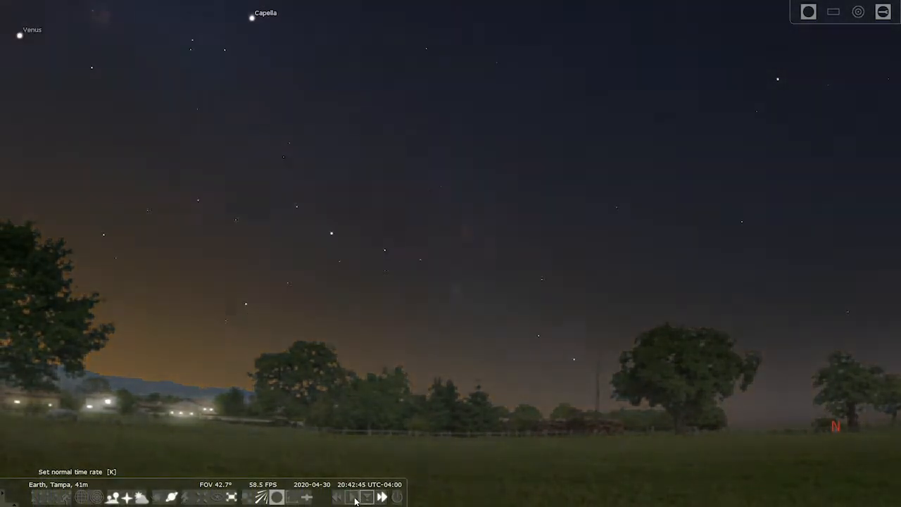
Step: Restore normal time rate and turn on satellite labels, panning the view toward Mirphak
{"action": "left_click", "coordinate": [352, 498]}
{"action": "left_click_drag", "start_coordinate": [421, 410], "coordinate": [436, 402]}
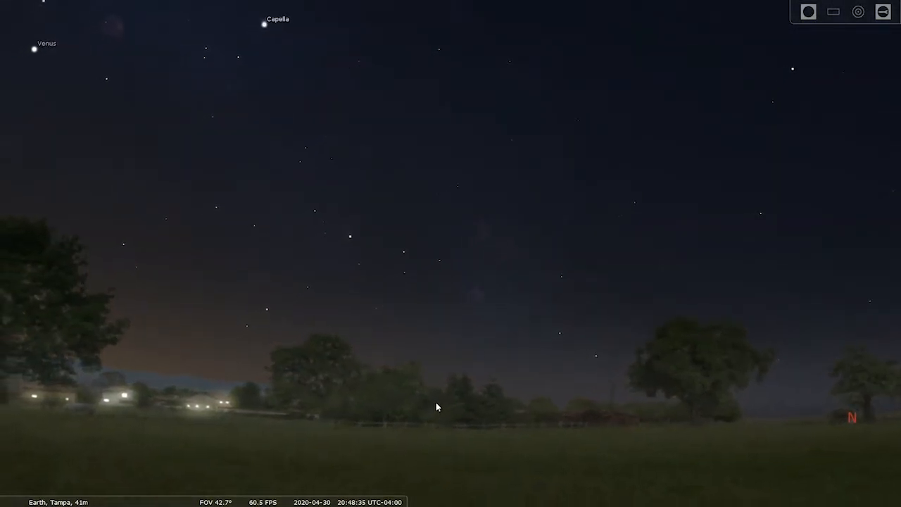
{"action": "left_click", "coordinate": [307, 499]}
{"action": "left_click_drag", "start_coordinate": [393, 426], "coordinate": [425, 405]}
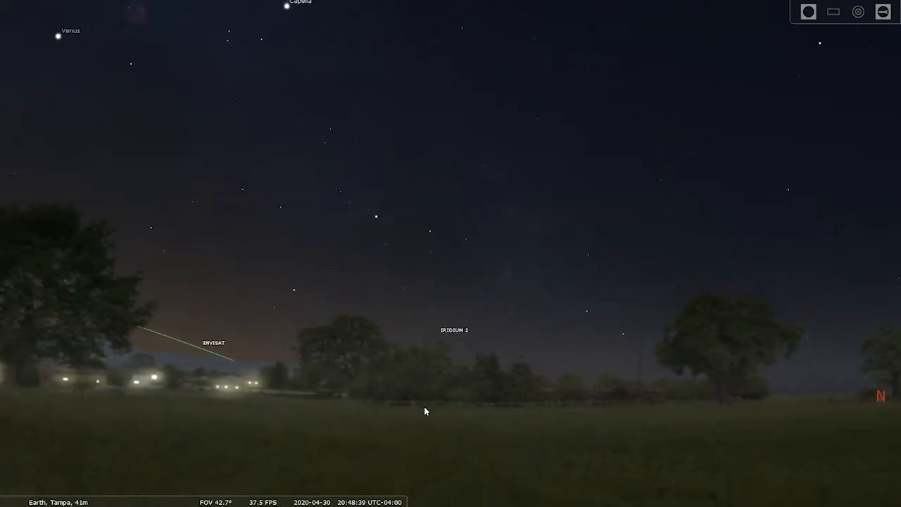
{"action": "scroll", "coordinate": [420, 413], "scroll_direction": "up", "scroll_amount": 2}
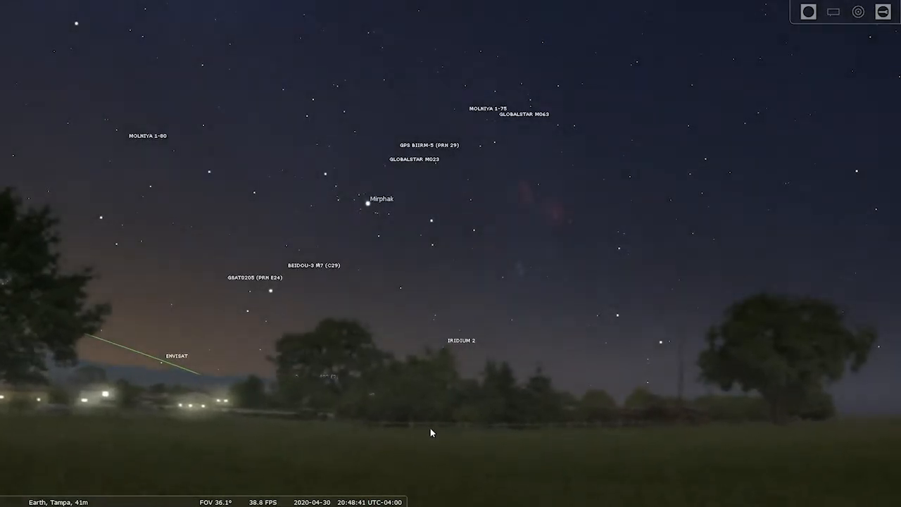
Step: Speed time up again to watch the Starlink train move past Mirphak
{"action": "left_click", "coordinate": [381, 498]}
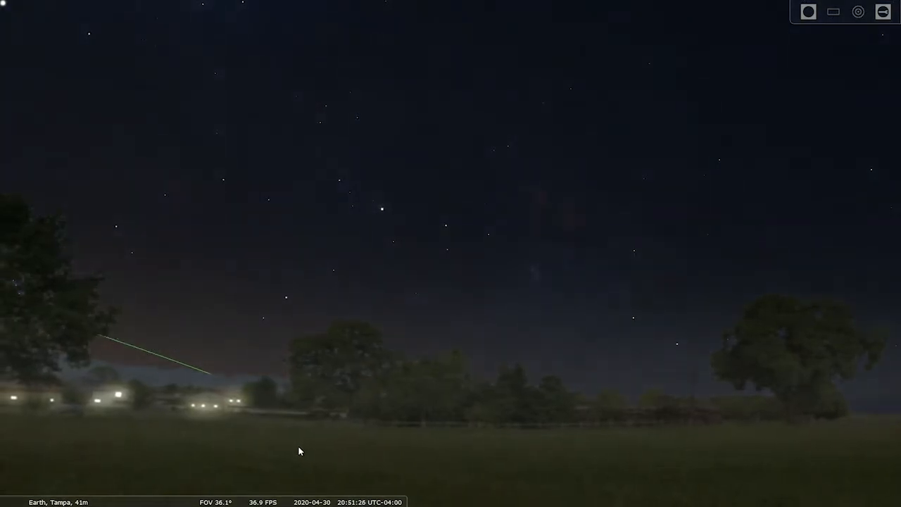
{"action": "scroll", "coordinate": [295, 444], "scroll_direction": "up", "scroll_amount": 2}
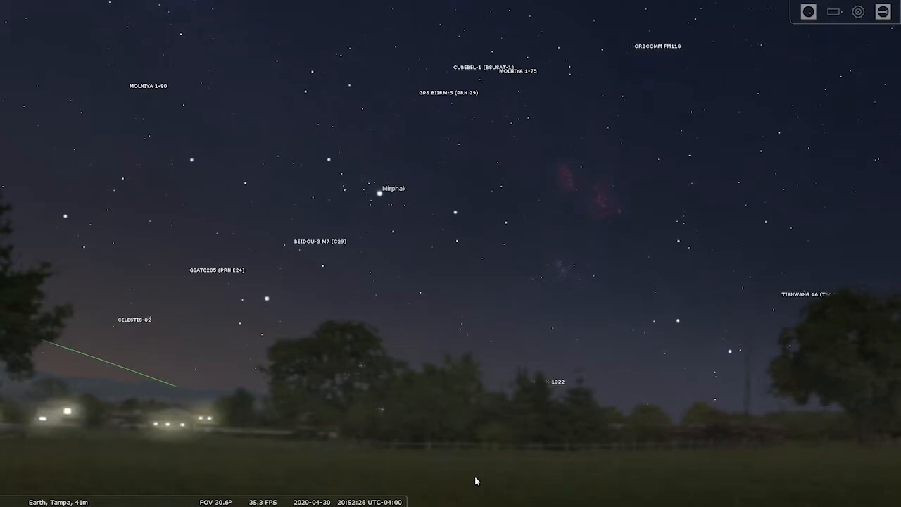
{"action": "left_click_drag", "start_coordinate": [591, 462], "coordinate": [519, 457]}
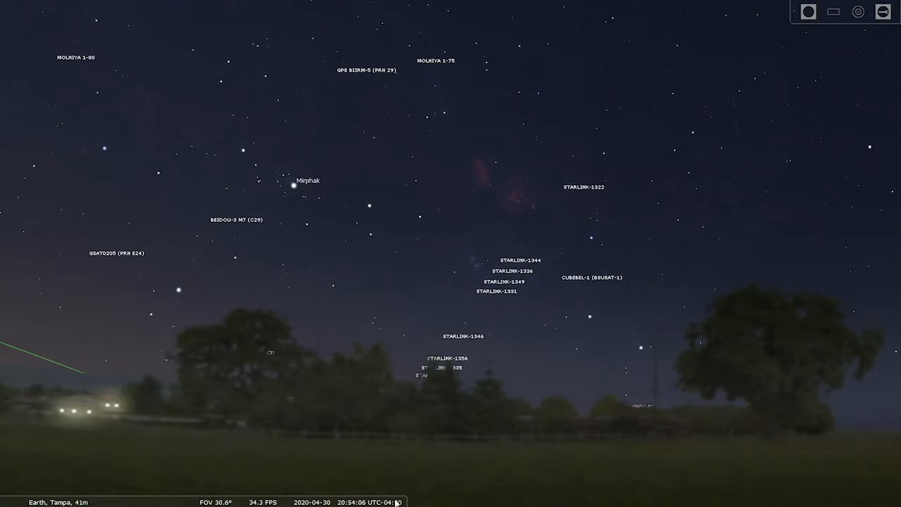
Step: Return to normal time rate and centre the view on the Starlink satellite group
{"action": "mouse_move", "coordinate": [388, 502]}
{"action": "left_click", "coordinate": [356, 489]}
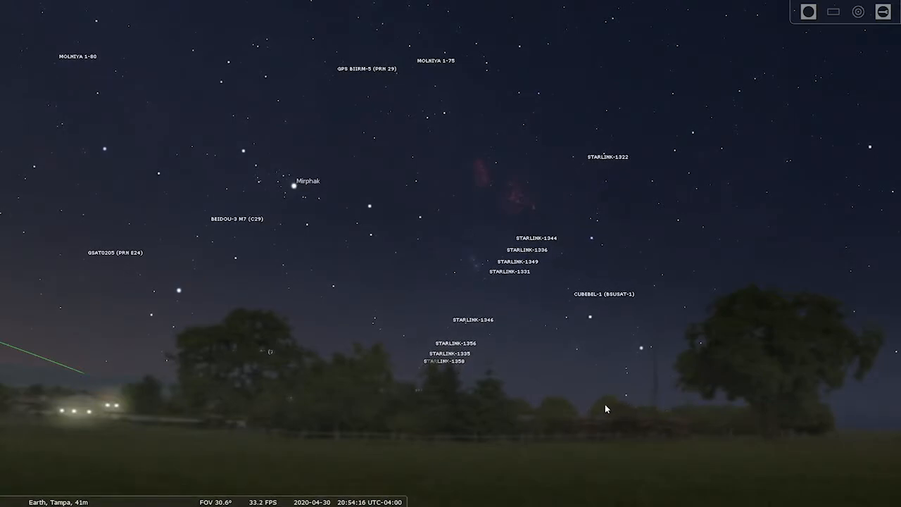
{"action": "left_click_drag", "start_coordinate": [624, 400], "coordinate": [528, 403]}
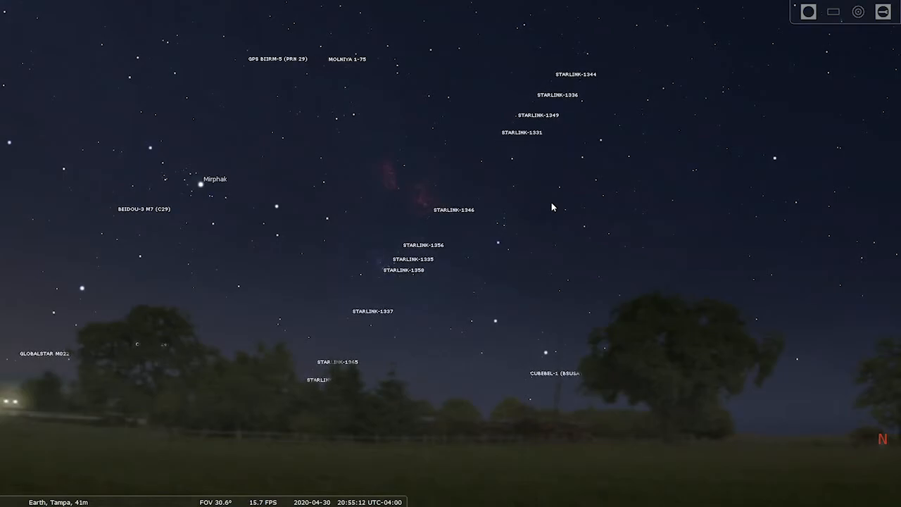
{"action": "scroll", "coordinate": [547, 198], "scroll_direction": "up", "scroll_amount": 2}
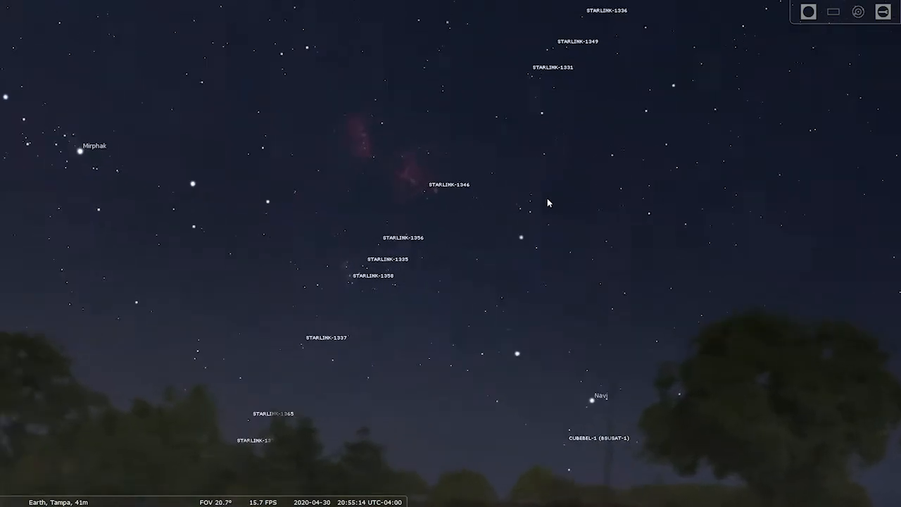
{"action": "scroll", "coordinate": [547, 198], "scroll_direction": "up", "scroll_amount": 2}
{"action": "scroll", "coordinate": [468, 291], "scroll_direction": "up", "scroll_amount": 2}
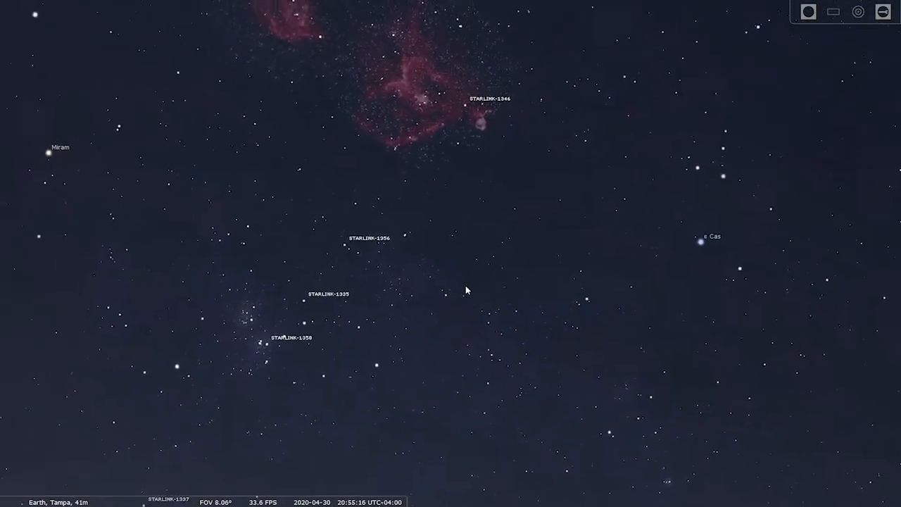
Step: Pan across the nebula region and bring Polaris toward the centre of the view
{"action": "left_click_drag", "start_coordinate": [469, 291], "coordinate": [571, 273]}
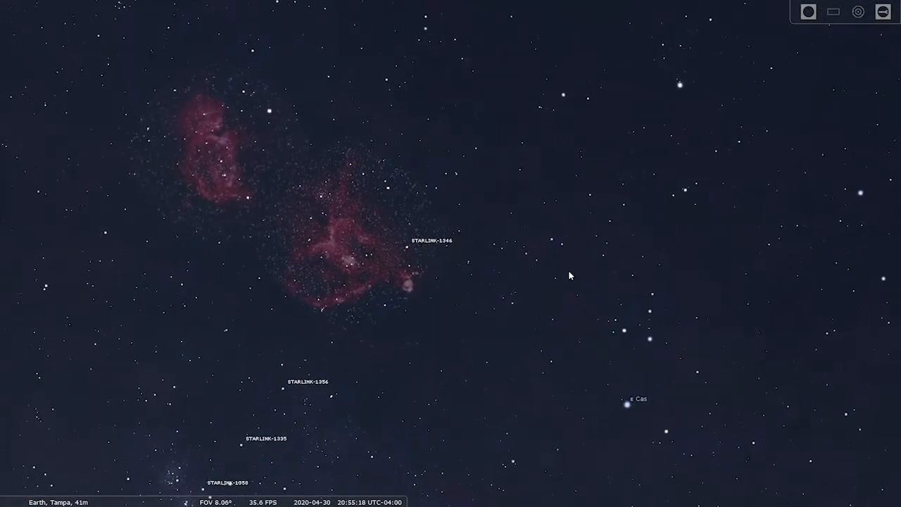
{"action": "scroll", "coordinate": [587, 247], "scroll_direction": "down", "scroll_amount": 2}
{"action": "scroll", "coordinate": [620, 204], "scroll_direction": "down", "scroll_amount": 2}
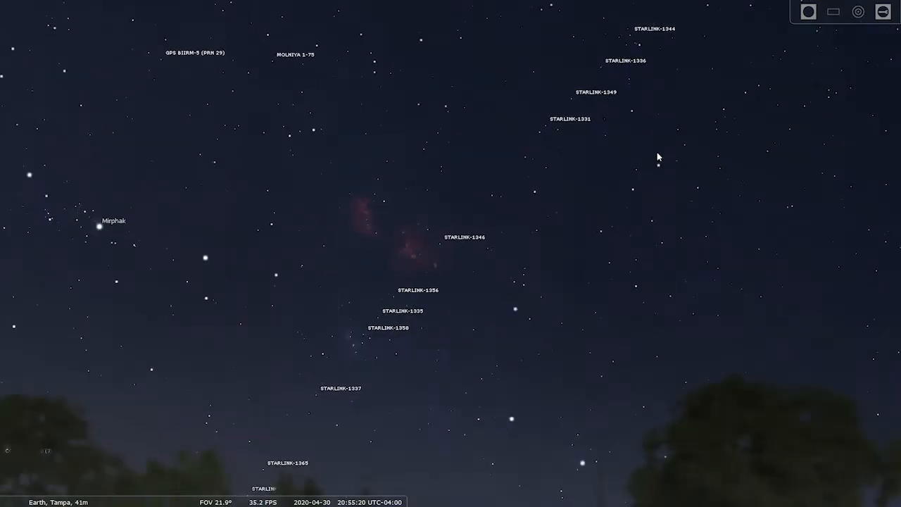
{"action": "left_click_drag", "start_coordinate": [660, 156], "coordinate": [512, 326]}
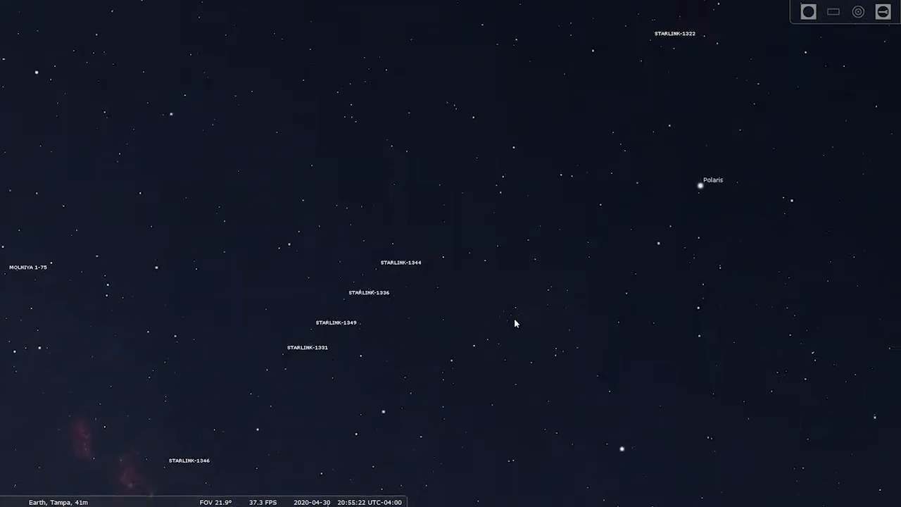
{"action": "left_click_drag", "start_coordinate": [634, 204], "coordinate": [577, 222]}
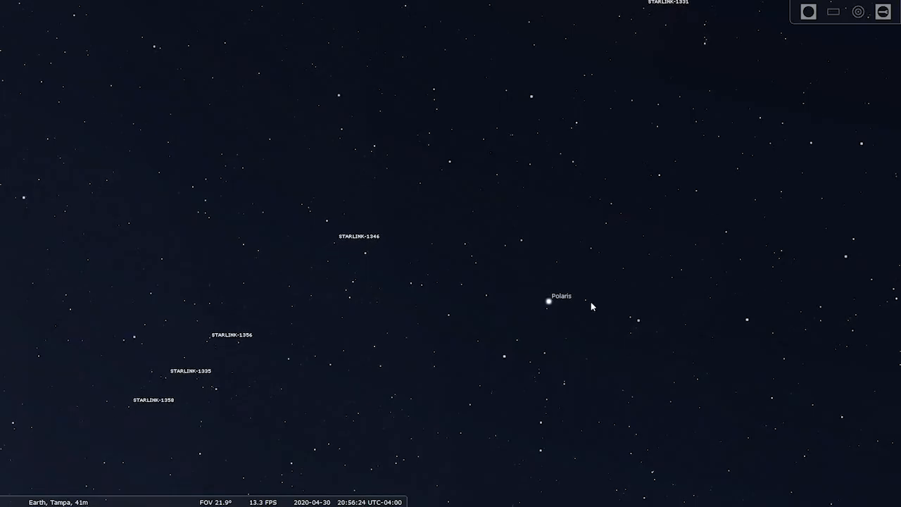
Step: Inspect four stars near Polaris in turn, then clear the selection
{"action": "left_click", "coordinate": [432, 366]}
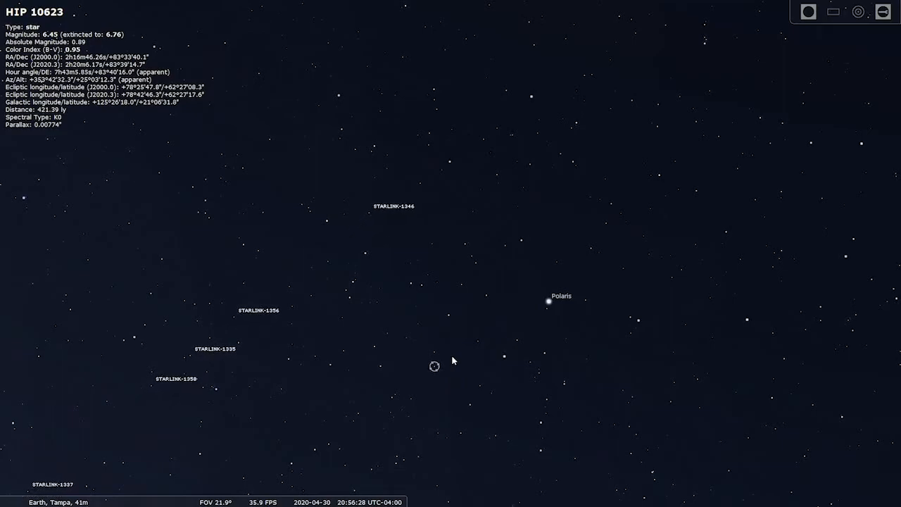
{"action": "left_click", "coordinate": [514, 387]}
{"action": "left_click", "coordinate": [636, 362]}
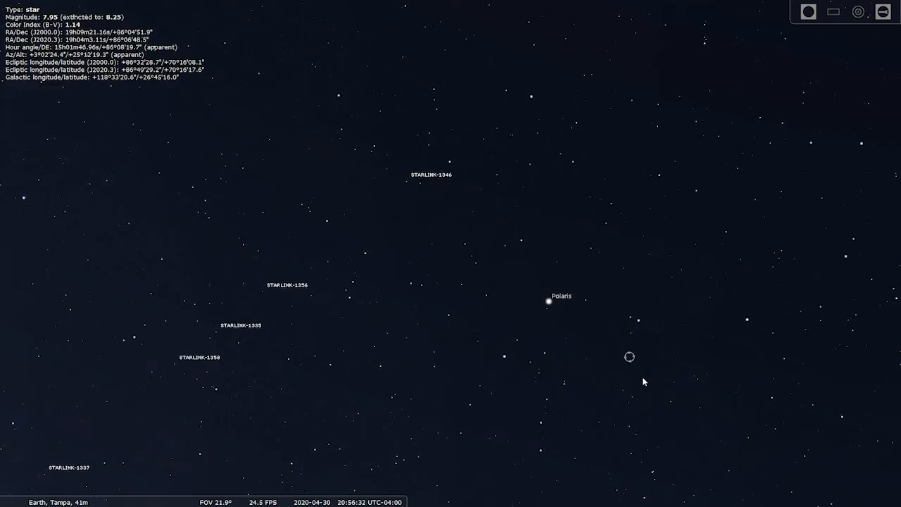
{"action": "left_click", "coordinate": [661, 287]}
{"action": "right_click", "coordinate": [644, 289]}
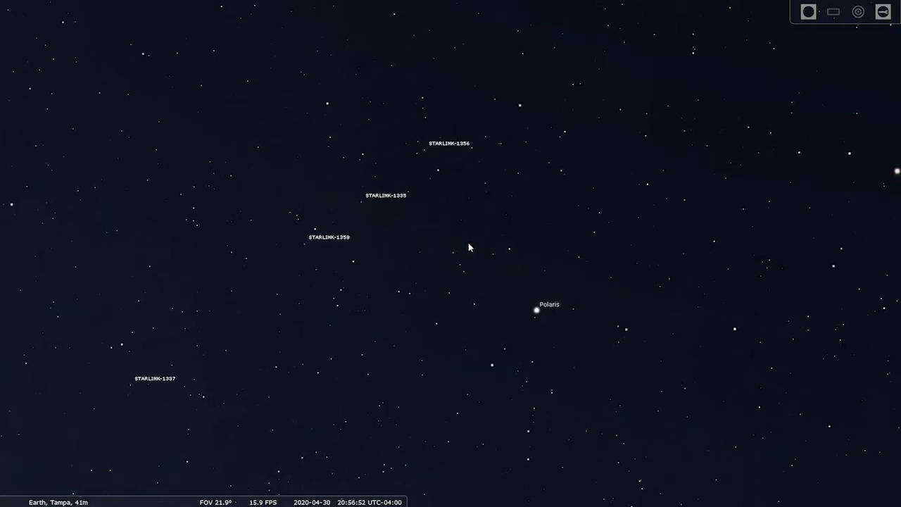
{"action": "scroll", "coordinate": [474, 243], "scroll_direction": "down", "scroll_amount": 3}
{"action": "scroll", "coordinate": [471, 243], "scroll_direction": "down", "scroll_amount": 2}
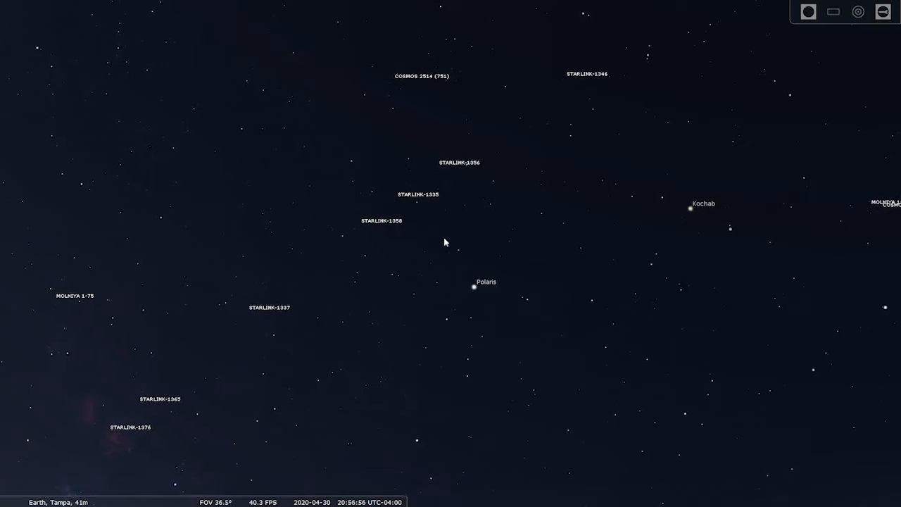
{"action": "scroll", "coordinate": [445, 243], "scroll_direction": "down", "scroll_amount": 2}
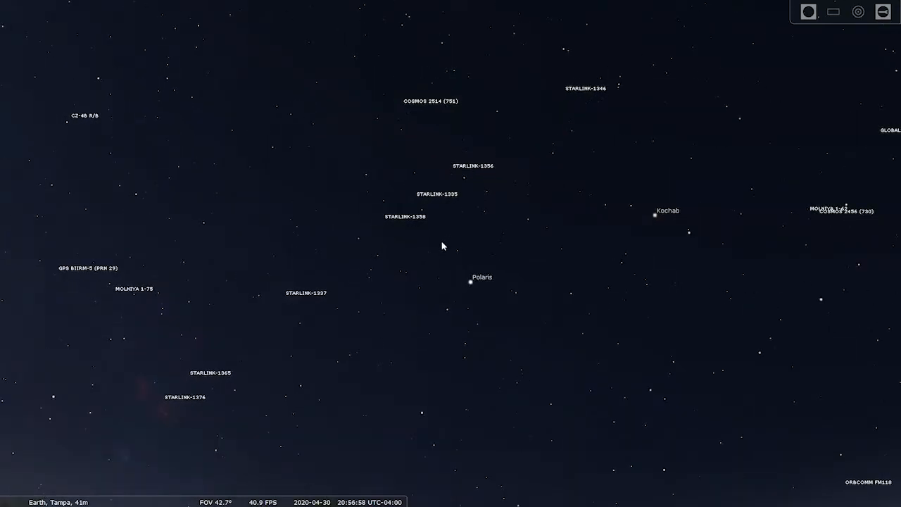
{"action": "scroll", "coordinate": [258, 354], "scroll_direction": "down", "scroll_amount": 2}
{"action": "scroll", "coordinate": [258, 354], "scroll_direction": "down", "scroll_amount": 2}
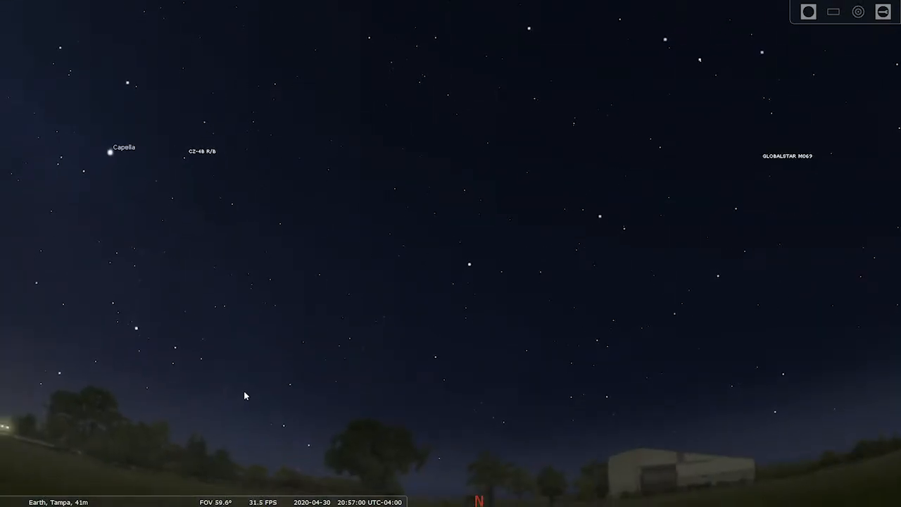
{"action": "scroll", "coordinate": [250, 389], "scroll_direction": "up", "scroll_amount": 3}
Step: Pan from Polaris past Alioth and Alkaid to bring Arcturus into the upper left of the view
{"action": "mouse_move", "coordinate": [258, 397]}
{"action": "left_mouse_down"}
{"action": "mouse_move", "coordinate": [323, 346]}
{"action": "mouse_move", "coordinate": [264, 449]}
{"action": "left_mouse_up"}
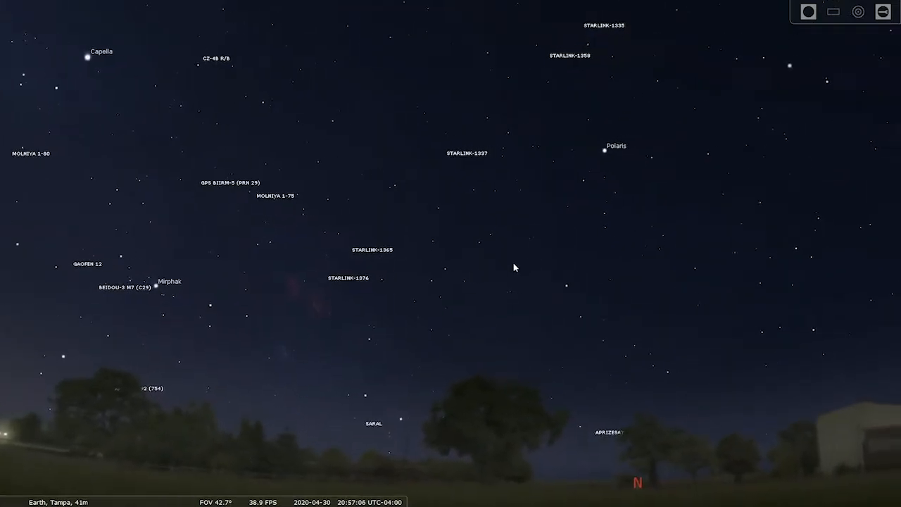
{"action": "left_click_drag", "start_coordinate": [515, 263], "coordinate": [259, 280]}
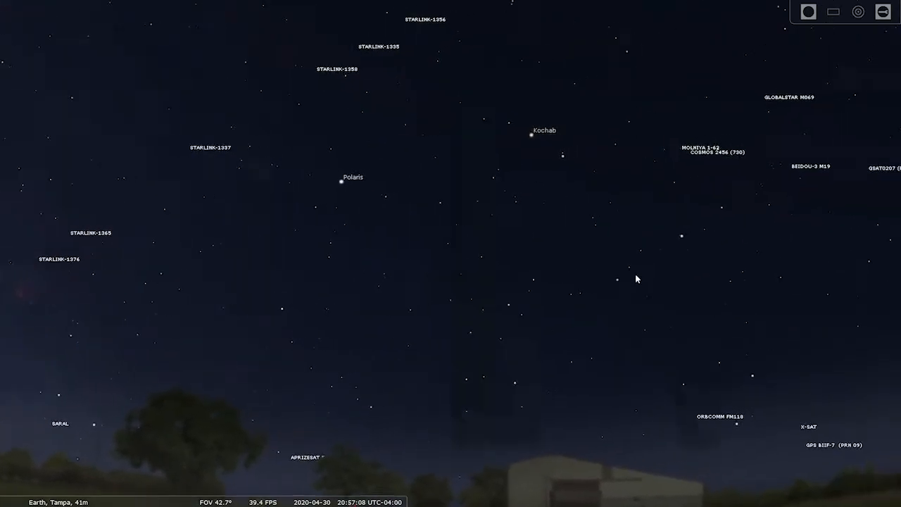
{"action": "mouse_move", "coordinate": [630, 277]}
{"action": "left_mouse_down"}
{"action": "mouse_move", "coordinate": [475, 363]}
{"action": "mouse_move", "coordinate": [432, 406]}
{"action": "left_mouse_up"}
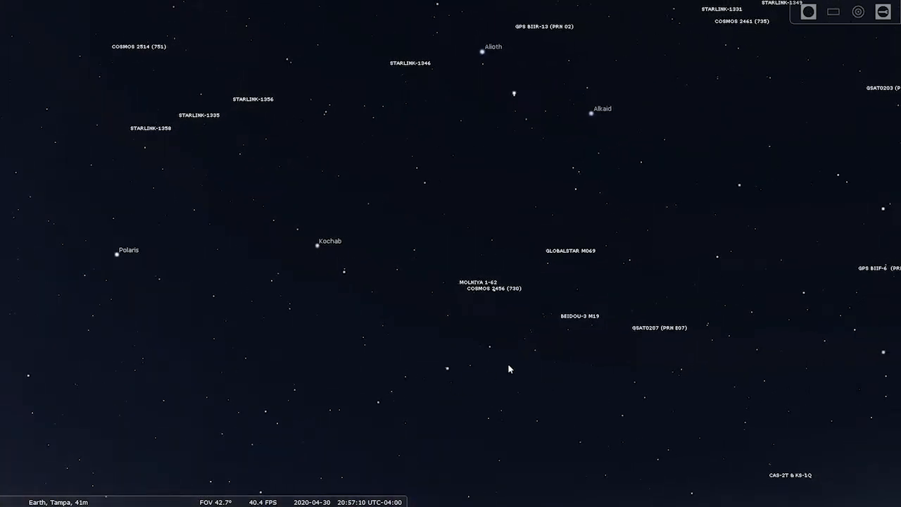
{"action": "mouse_move", "coordinate": [674, 324]}
{"action": "left_mouse_down"}
{"action": "mouse_move", "coordinate": [592, 338]}
{"action": "mouse_move", "coordinate": [368, 305]}
{"action": "left_mouse_up"}
{"action": "mouse_move", "coordinate": [733, 308]}
{"action": "left_mouse_down"}
{"action": "mouse_move", "coordinate": [573, 286]}
{"action": "mouse_move", "coordinate": [397, 246]}
{"action": "mouse_move", "coordinate": [394, 227]}
{"action": "left_mouse_up"}
{"action": "mouse_move", "coordinate": [754, 354]}
{"action": "left_mouse_down"}
{"action": "mouse_move", "coordinate": [645, 312]}
{"action": "mouse_move", "coordinate": [584, 258]}
{"action": "left_mouse_up"}
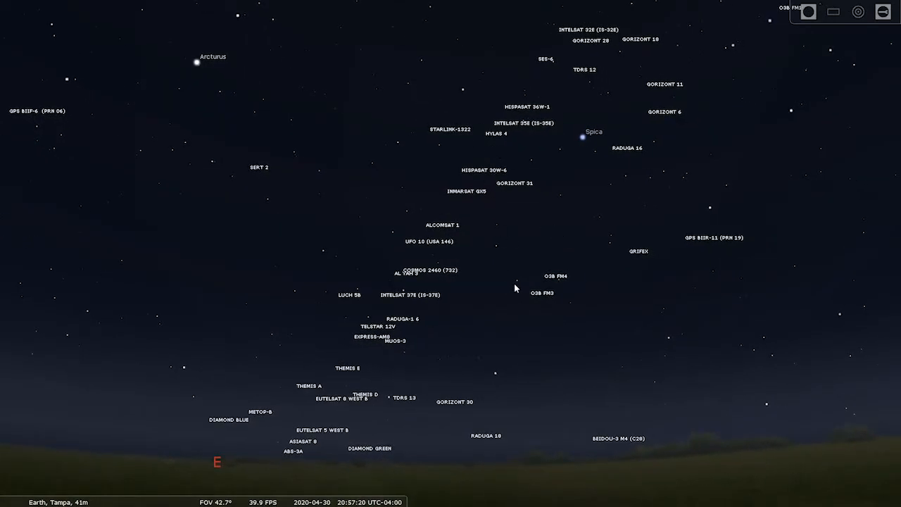
{"action": "left_click_drag", "start_coordinate": [526, 216], "coordinate": [532, 271]}
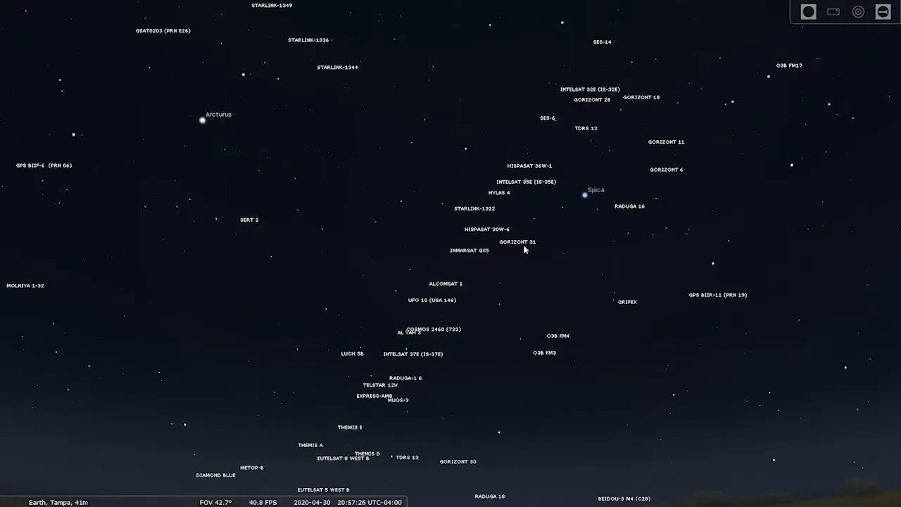
{"action": "scroll", "coordinate": [525, 250], "scroll_direction": "up", "scroll_amount": 3}
{"action": "scroll", "coordinate": [525, 246], "scroll_direction": "up", "scroll_amount": 3}
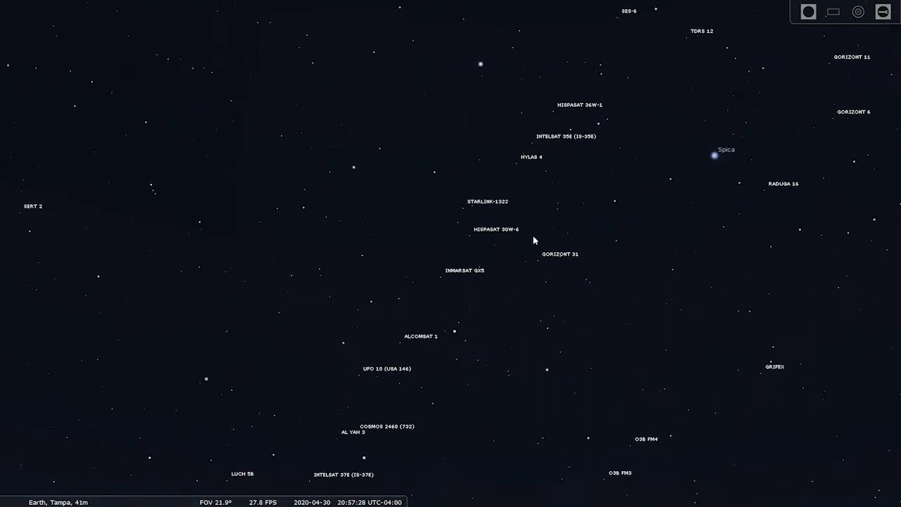
{"action": "scroll", "coordinate": [534, 241], "scroll_direction": "up", "scroll_amount": 3}
{"action": "scroll", "coordinate": [556, 268], "scroll_direction": "up", "scroll_amount": 3}
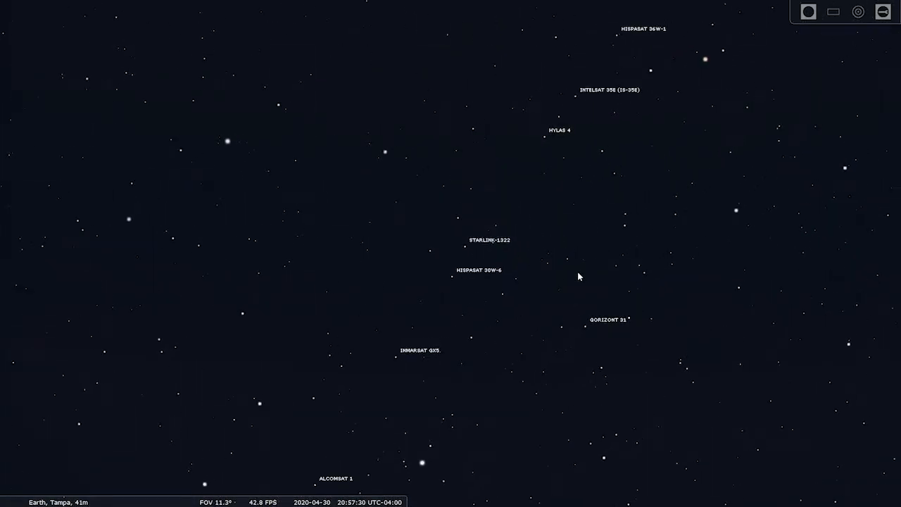
Step: Pan among the satellite labels toward Heze, τ Vir and the passing Starlink group near Spica
{"action": "left_click_drag", "start_coordinate": [576, 304], "coordinate": [487, 234]}
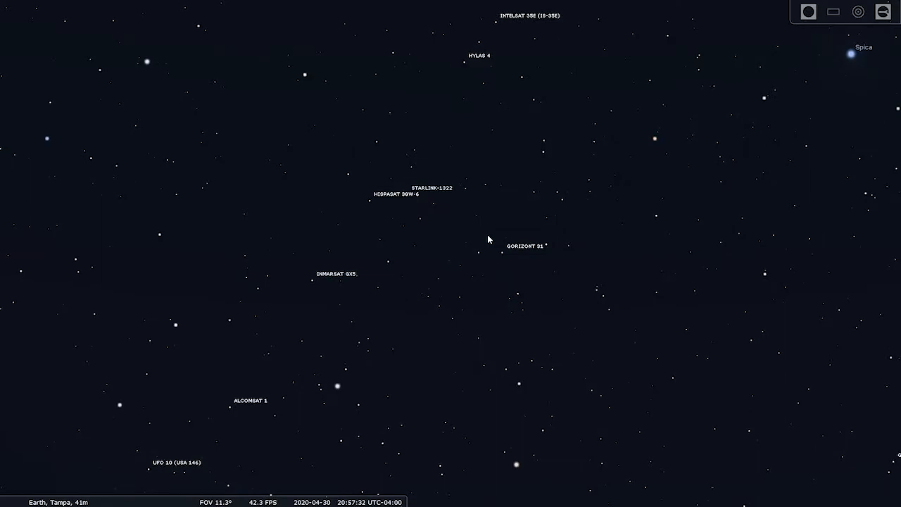
{"action": "scroll", "coordinate": [491, 261], "scroll_direction": "up", "scroll_amount": 1}
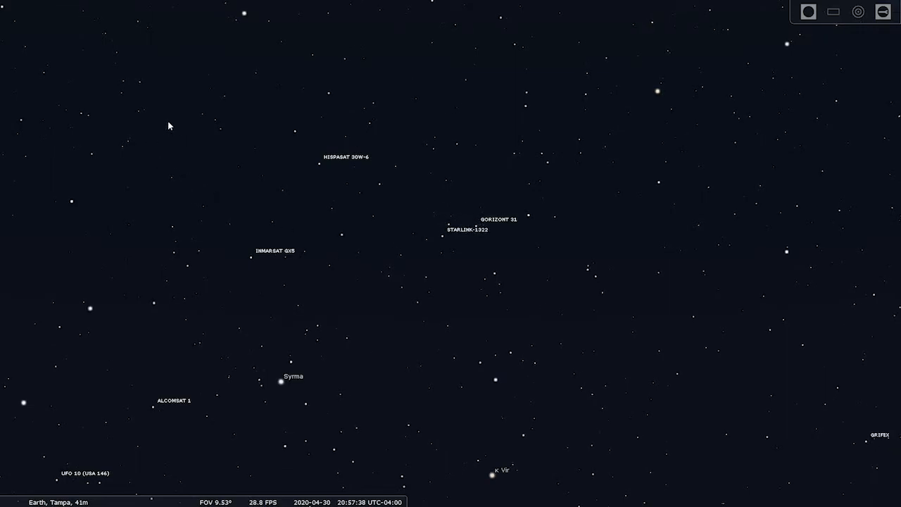
{"action": "left_click_drag", "start_coordinate": [169, 126], "coordinate": [472, 459]}
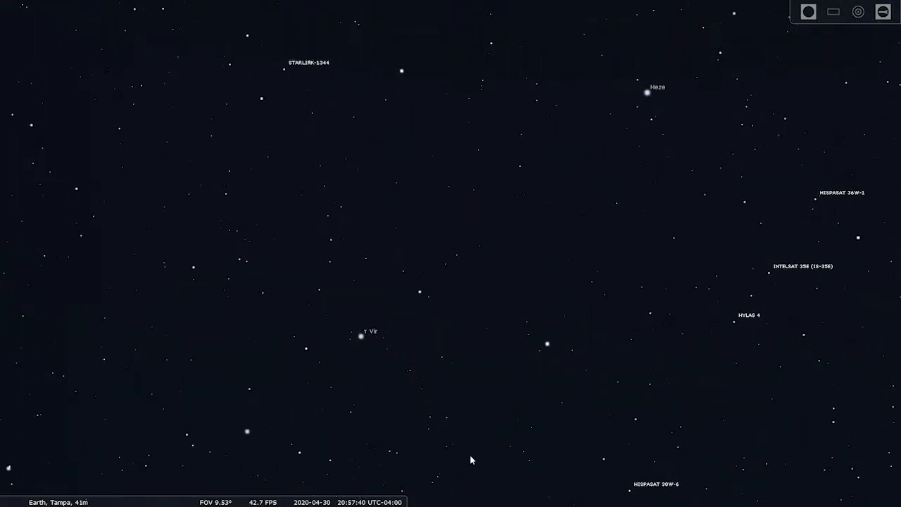
{"action": "left_click_drag", "start_coordinate": [305, 210], "coordinate": [448, 351]}
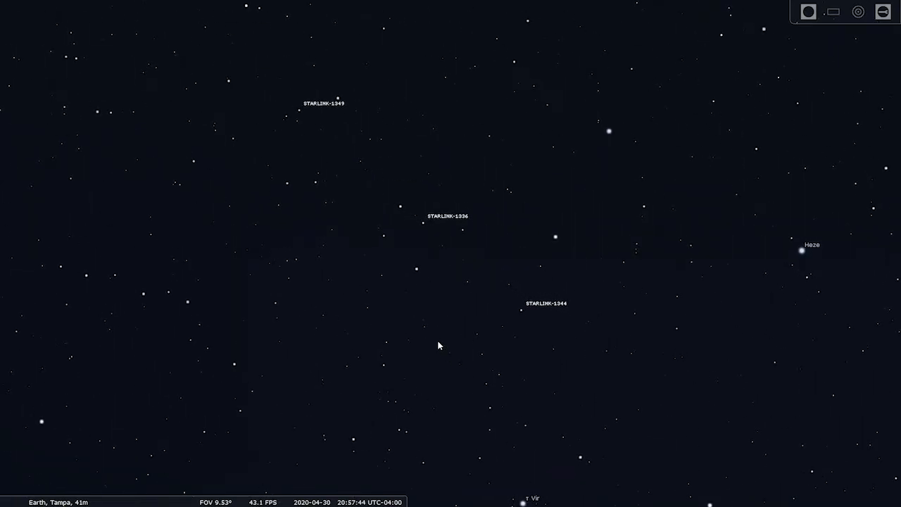
{"action": "left_click_drag", "start_coordinate": [359, 281], "coordinate": [417, 330]}
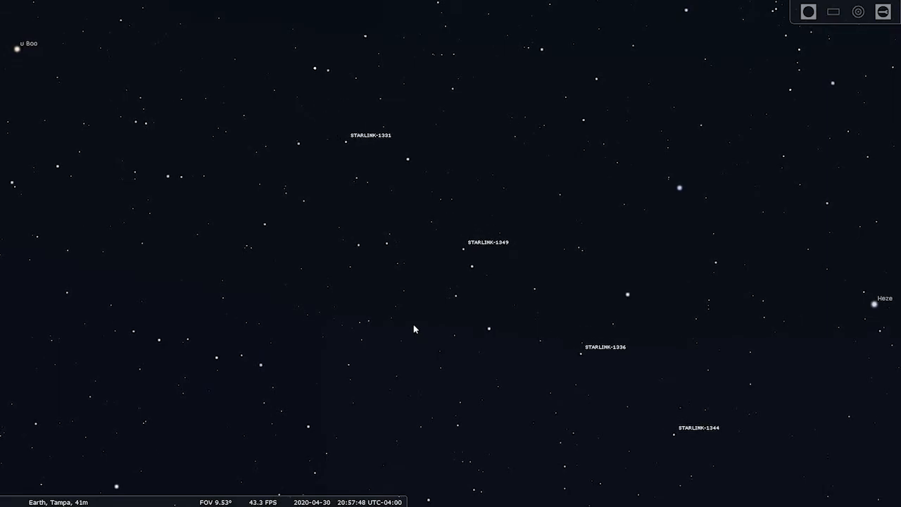
{"action": "scroll", "coordinate": [460, 357], "scroll_direction": "down", "scroll_amount": 5}
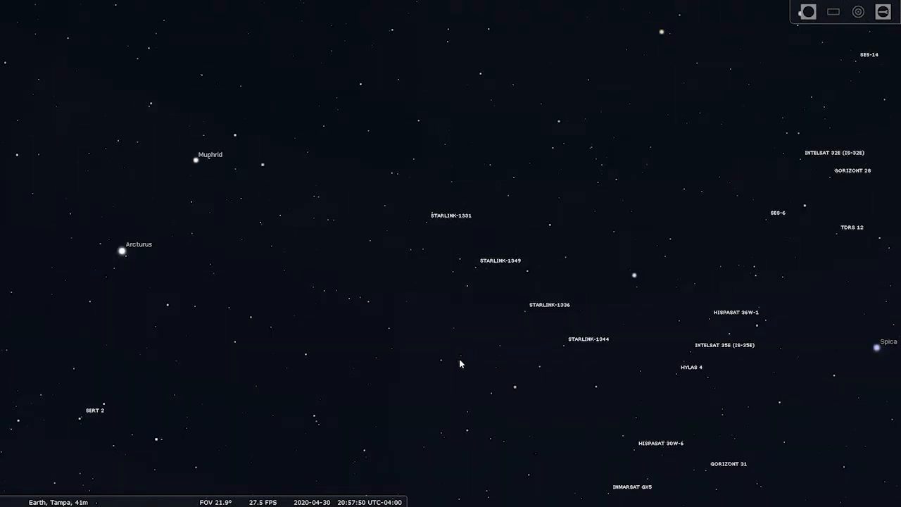
{"action": "scroll", "coordinate": [460, 364], "scroll_direction": "down", "scroll_amount": 5}
{"action": "scroll", "coordinate": [459, 364], "scroll_direction": "down", "scroll_amount": 4}
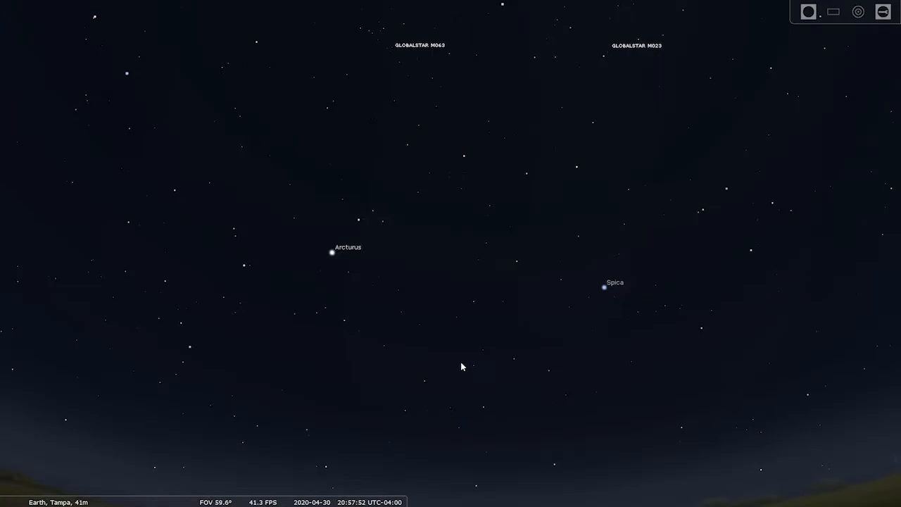
{"action": "scroll", "coordinate": [459, 364], "scroll_direction": "up", "scroll_amount": 4}
Step: Bring the eastern horizon into view below Arcturus and Spica
{"action": "left_click_drag", "start_coordinate": [463, 365], "coordinate": [490, 270]}
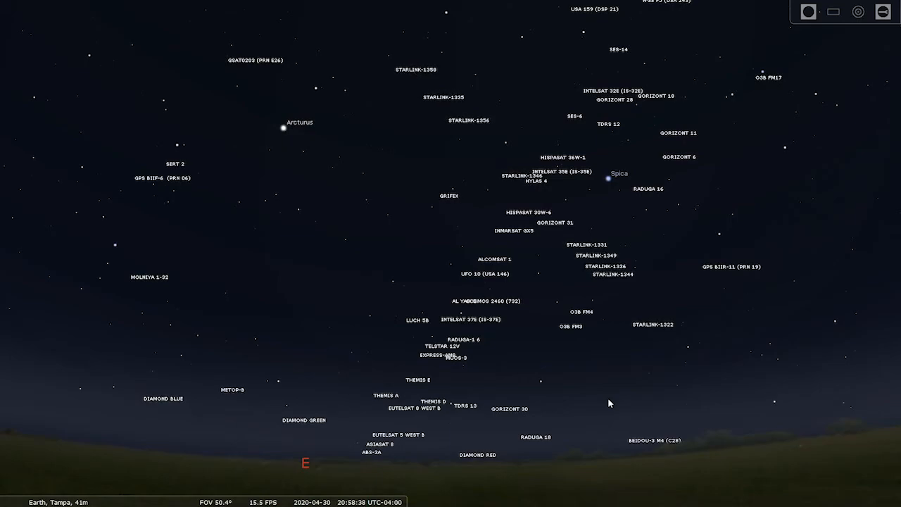
Step: Select HIP 72210, advance the date to 11 May 2020 in the Date and Time window, then clear the selection
{"action": "left_click", "coordinate": [610, 402]}
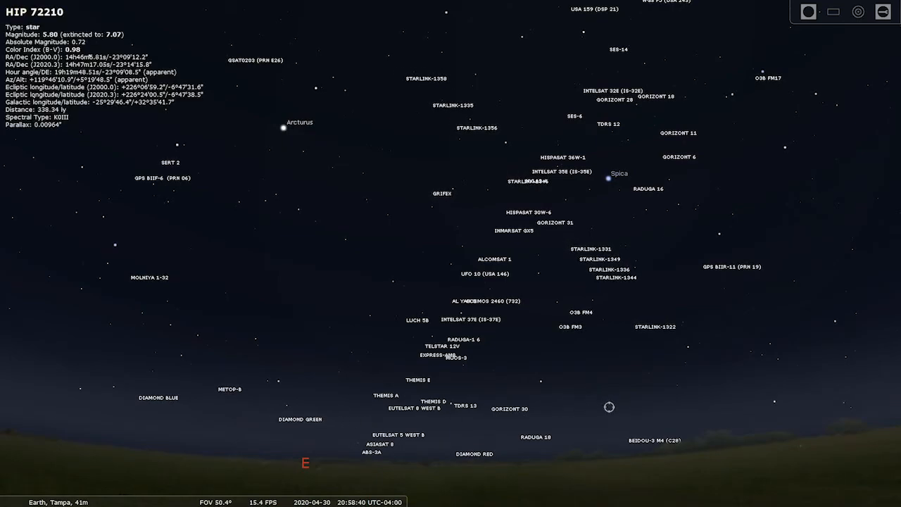
{"action": "mouse_move", "coordinate": [250, 502]}
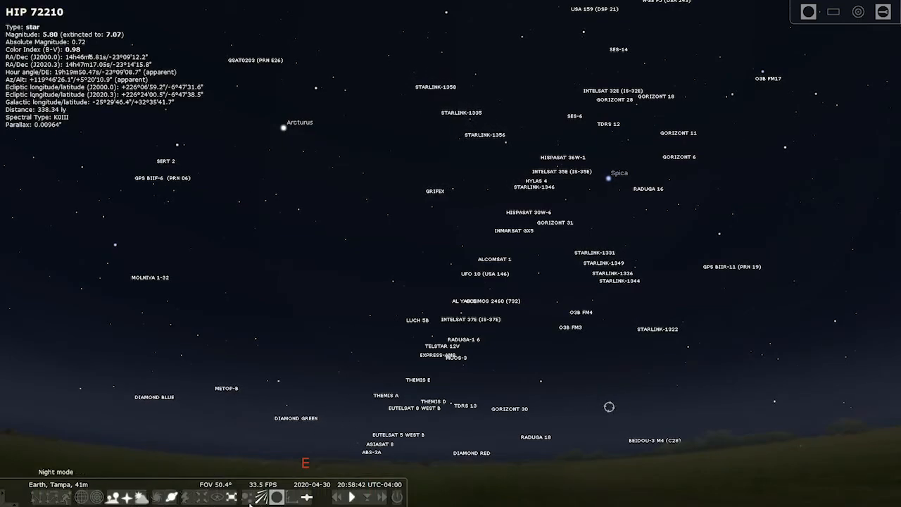
{"action": "left_click", "coordinate": [352, 498]}
{"action": "mouse_move", "coordinate": [367, 497]}
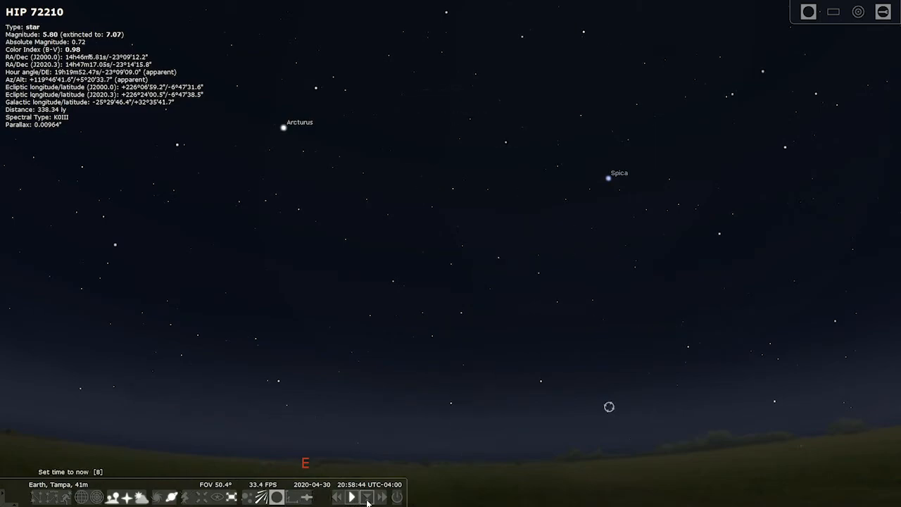
{"action": "left_click", "coordinate": [15, 341]}
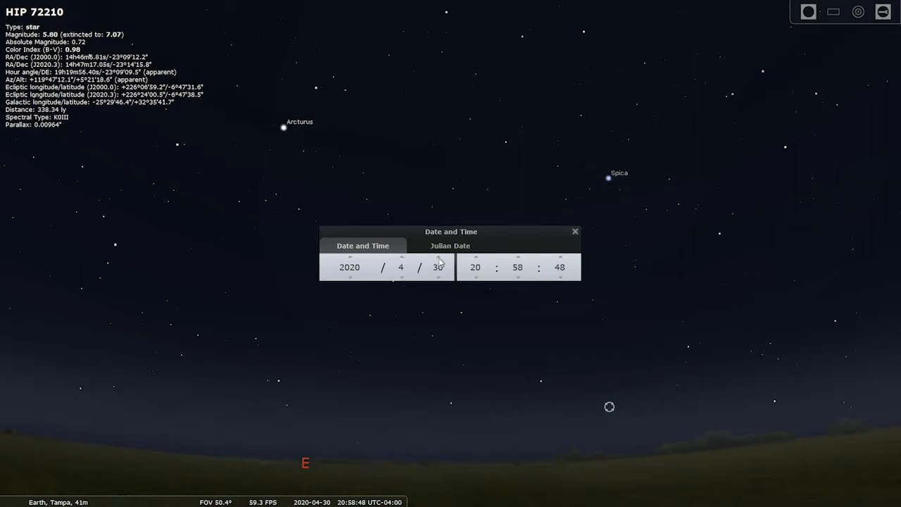
{"action": "scroll", "coordinate": [440, 260], "scroll_direction": "up", "scroll_amount": 1}
{"action": "scroll", "coordinate": [439, 260], "scroll_direction": "up", "scroll_amount": 1}
{"action": "scroll", "coordinate": [440, 260], "scroll_direction": "up", "scroll_amount": 1}
{"action": "scroll", "coordinate": [439, 259], "scroll_direction": "up", "scroll_amount": 1}
{"action": "scroll", "coordinate": [439, 259], "scroll_direction": "up", "scroll_amount": 1}
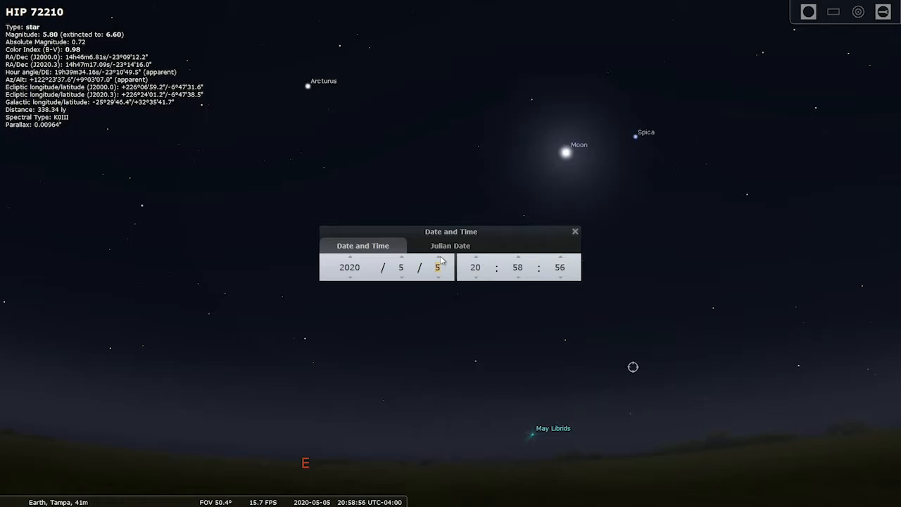
{"action": "scroll", "coordinate": [440, 260], "scroll_direction": "up", "scroll_amount": 1}
{"action": "scroll", "coordinate": [440, 260], "scroll_direction": "up", "scroll_amount": 1}
{"action": "scroll", "coordinate": [440, 260], "scroll_direction": "up", "scroll_amount": 1}
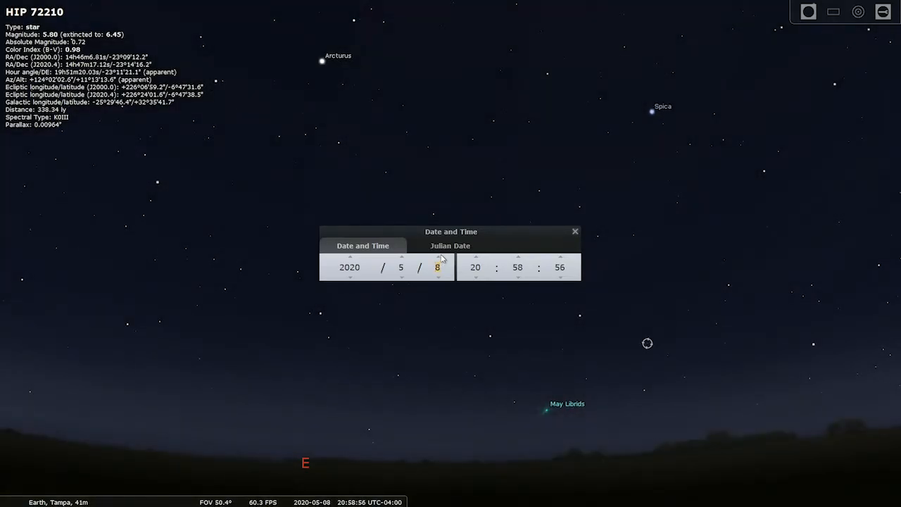
{"action": "scroll", "coordinate": [444, 259], "scroll_direction": "up", "scroll_amount": 1}
{"action": "scroll", "coordinate": [444, 260], "scroll_direction": "up", "scroll_amount": 1}
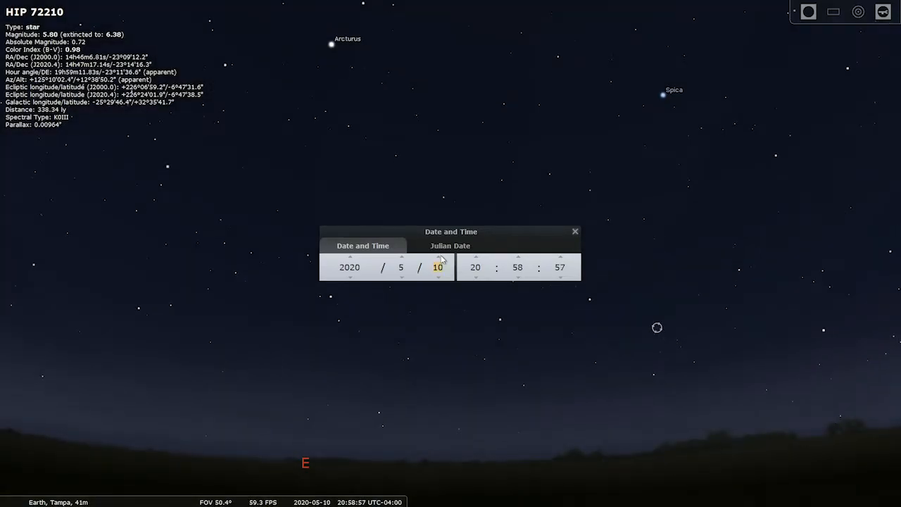
{"action": "scroll", "coordinate": [443, 259], "scroll_direction": "up", "scroll_amount": 1}
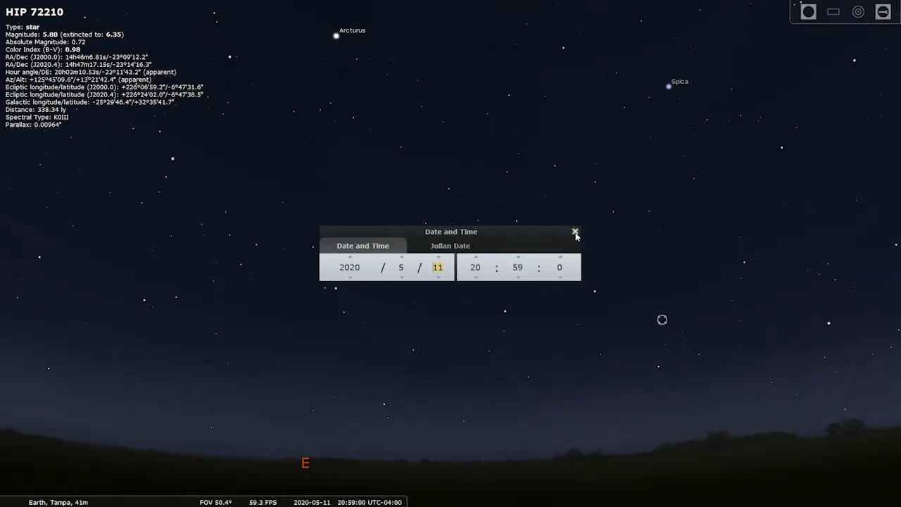
{"action": "left_click", "coordinate": [576, 233]}
{"action": "right_click", "coordinate": [526, 388]}
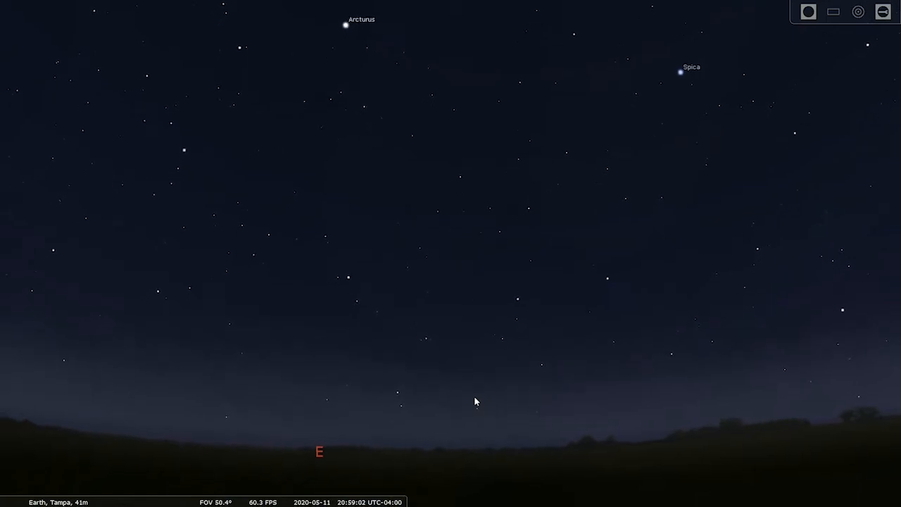
Step: Recentre on the eastern horizon with more sky showing as time advances to about 23:23
{"action": "left_click_drag", "start_coordinate": [463, 415], "coordinate": [589, 382]}
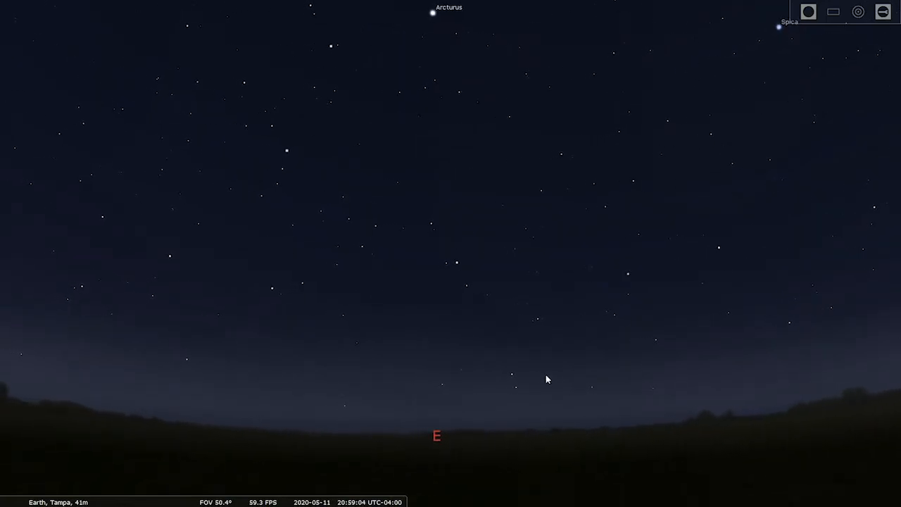
{"action": "scroll", "coordinate": [538, 373], "scroll_direction": "down", "scroll_amount": 3}
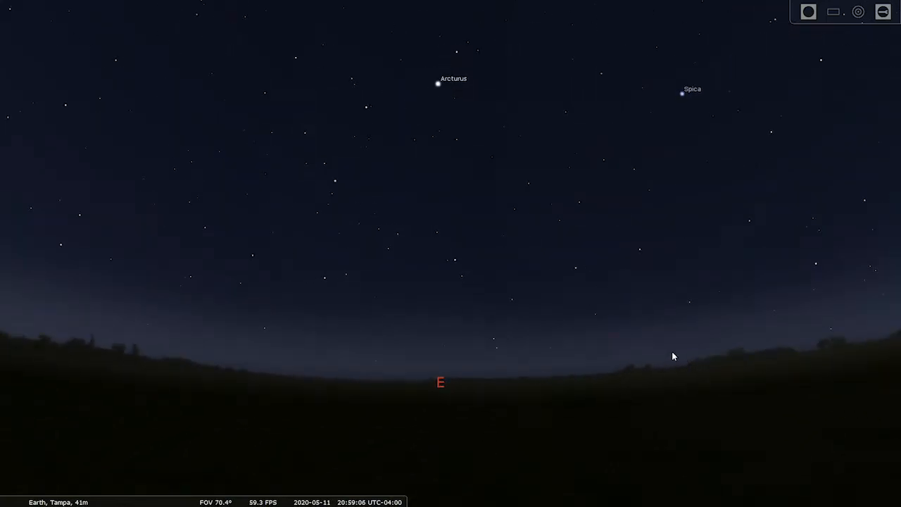
{"action": "left_click_drag", "start_coordinate": [591, 319], "coordinate": [602, 440]}
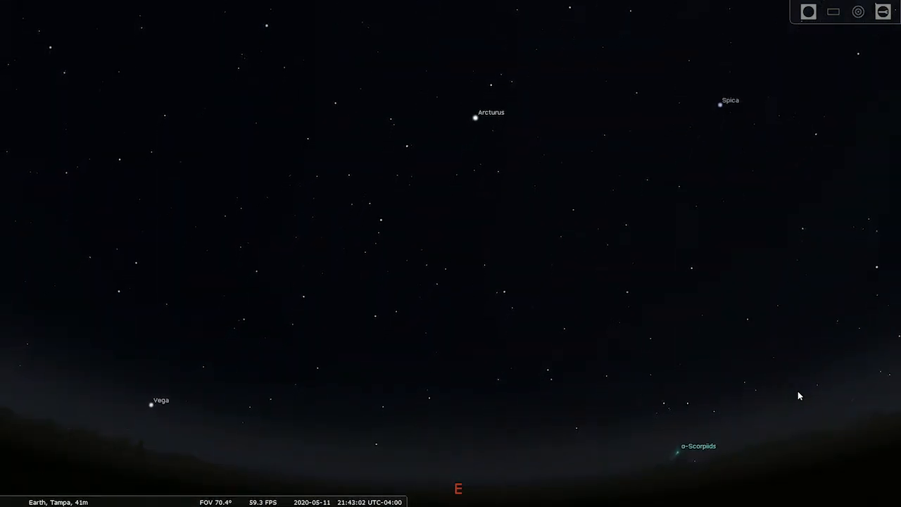
{"action": "mouse_move", "coordinate": [784, 392]}
{"action": "left_mouse_down"}
{"action": "mouse_move", "coordinate": [712, 375]}
{"action": "mouse_move", "coordinate": [600, 384]}
{"action": "left_mouse_up"}
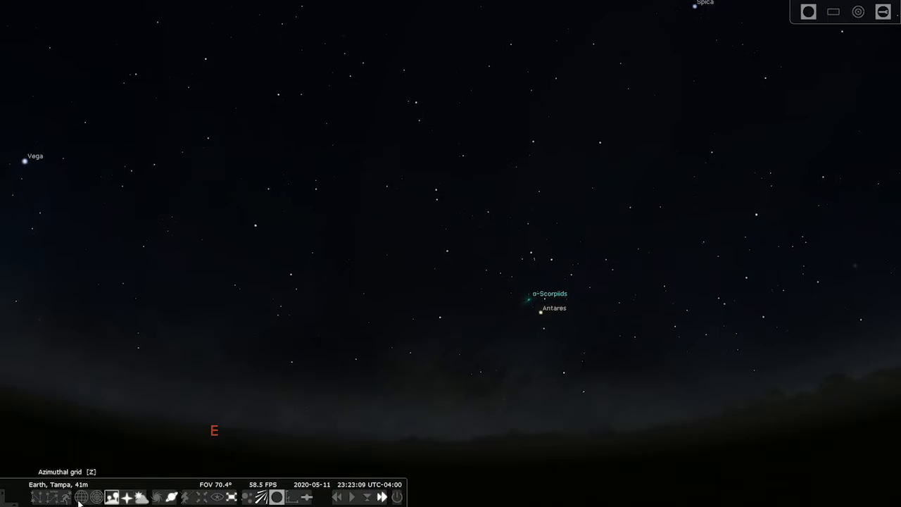
Step: Turn on constellation artwork and centre Scorpius with the Moon, Jupiter and Saturn grouping
{"action": "left_click", "coordinate": [65, 498]}
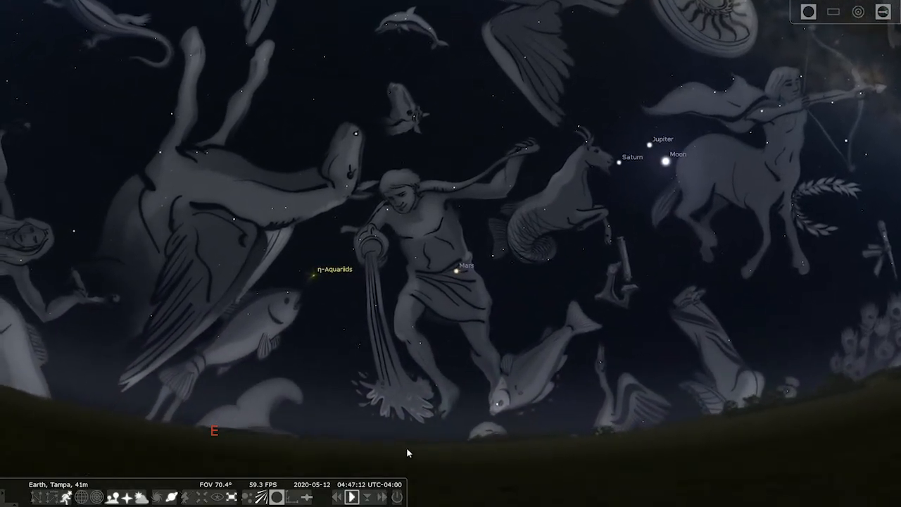
{"action": "mouse_move", "coordinate": [715, 334]}
{"action": "left_mouse_down"}
{"action": "mouse_move", "coordinate": [696, 350]}
{"action": "mouse_move", "coordinate": [506, 350]}
{"action": "left_mouse_up"}
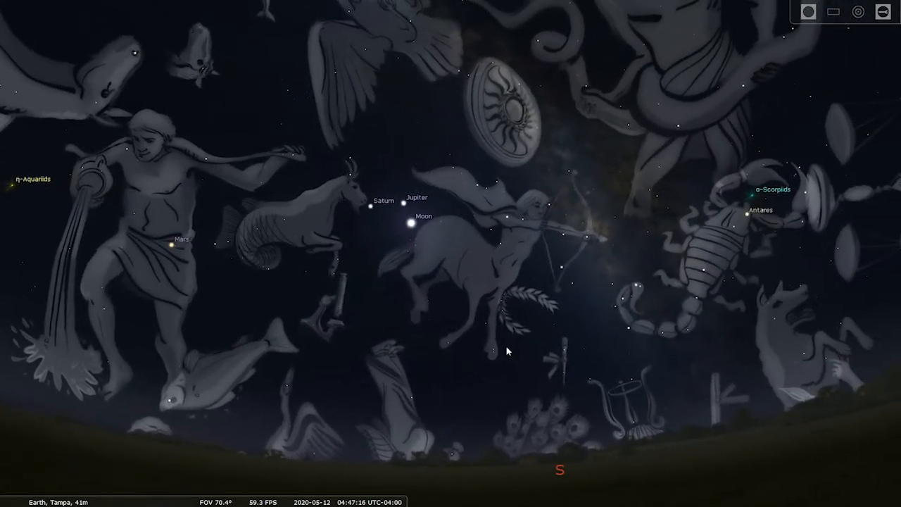
{"action": "scroll", "coordinate": [506, 347], "scroll_direction": "down", "scroll_amount": 3}
{"action": "mouse_move", "coordinate": [734, 316]}
{"action": "left_mouse_down"}
{"action": "mouse_move", "coordinate": [684, 372]}
{"action": "mouse_move", "coordinate": [677, 405]}
{"action": "left_mouse_up"}
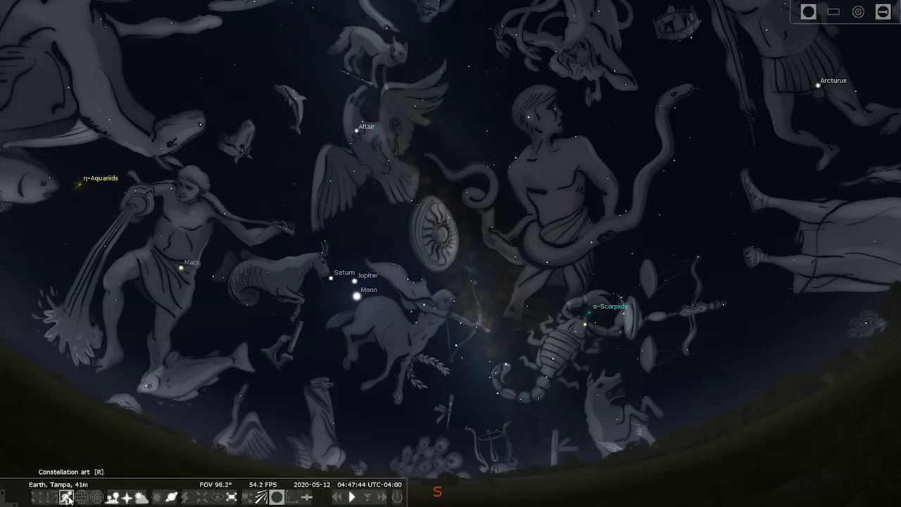
Step: Toggle the constellation artwork off and on, then pan to bring Vega and Altair into view
{"action": "left_click", "coordinate": [67, 498]}
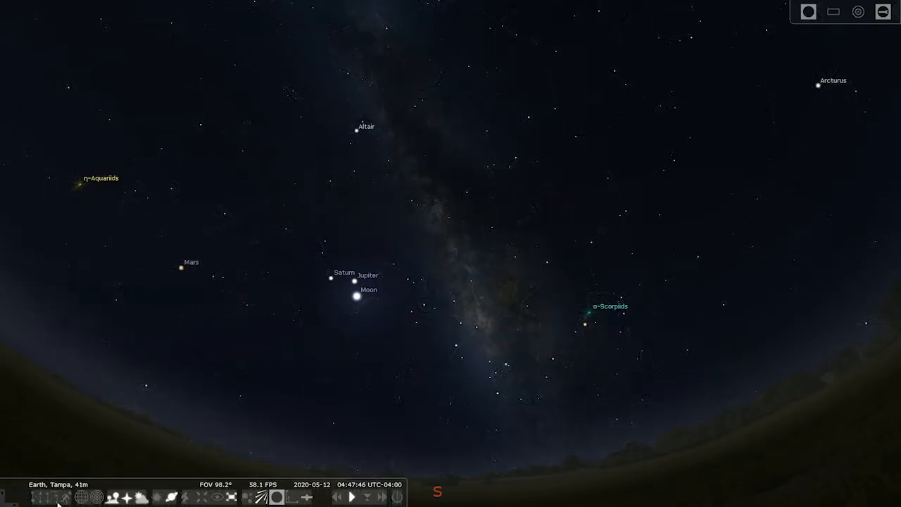
{"action": "left_click", "coordinate": [67, 498]}
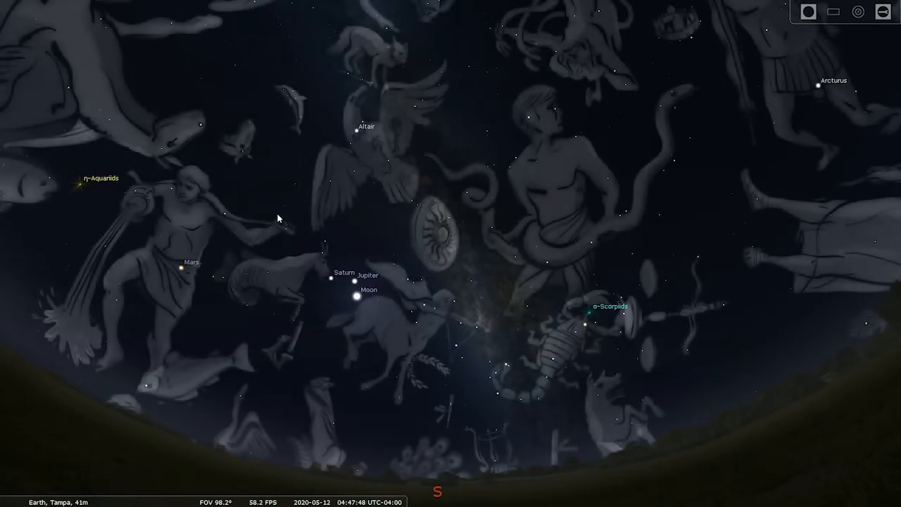
{"action": "mouse_move", "coordinate": [245, 246]}
{"action": "left_mouse_down"}
{"action": "mouse_move", "coordinate": [336, 263]}
{"action": "mouse_move", "coordinate": [420, 320]}
{"action": "left_mouse_up"}
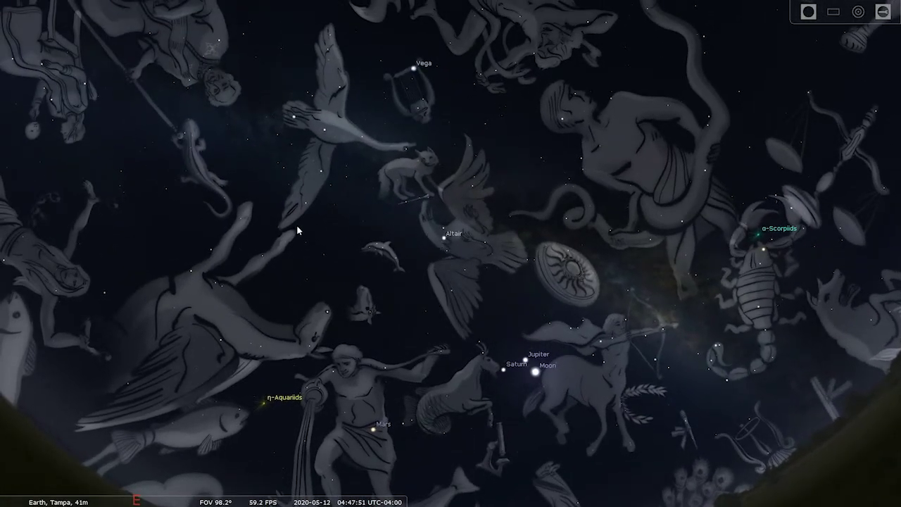
{"action": "left_click_drag", "start_coordinate": [296, 224], "coordinate": [361, 250]}
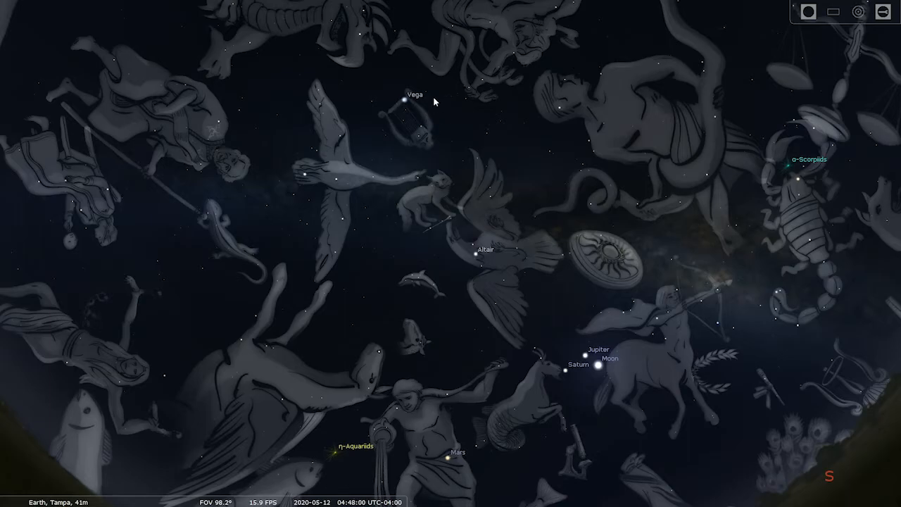
{"action": "scroll", "coordinate": [363, 186], "scroll_direction": "up", "scroll_amount": 1}
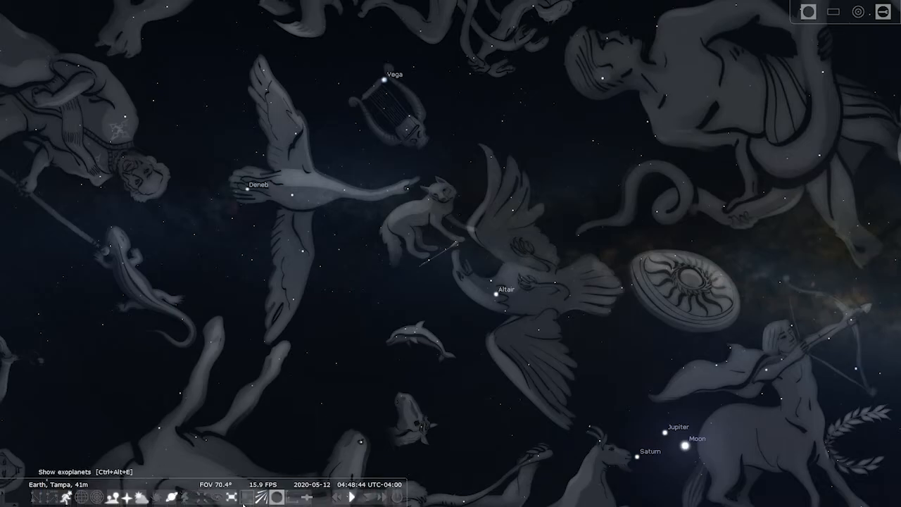
{"action": "scroll", "coordinate": [427, 280], "scroll_direction": "up", "scroll_amount": 5}
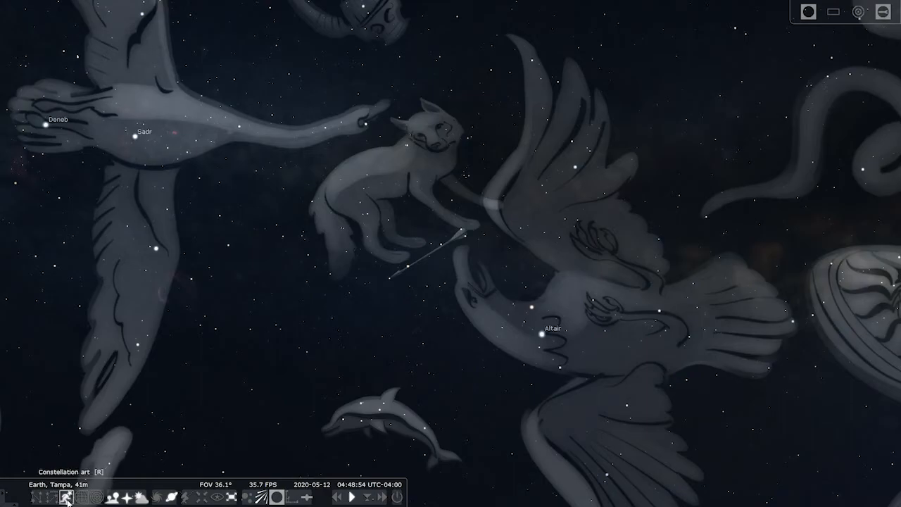
Step: Hide the constellation artwork and centre the view on Pallas just above Sham at about 1.5°
{"action": "left_click", "coordinate": [67, 497]}
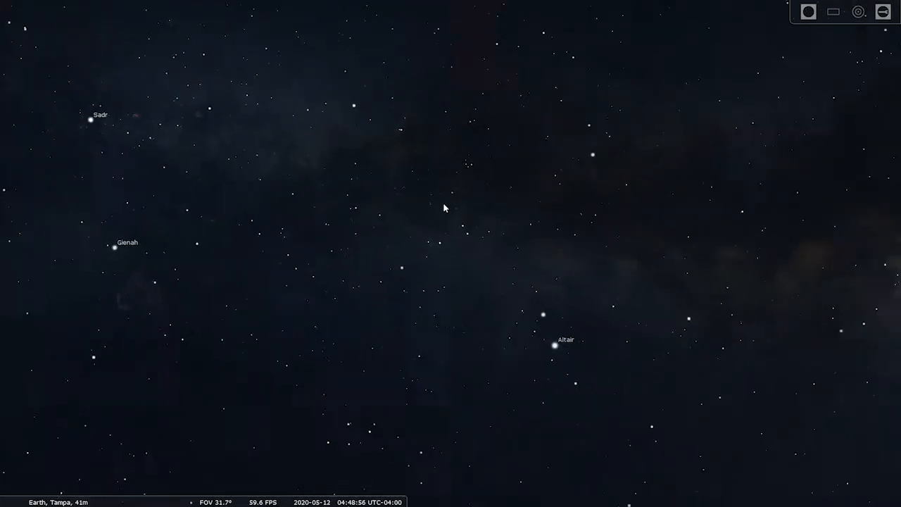
{"action": "scroll", "coordinate": [445, 205], "scroll_direction": "up", "scroll_amount": 3}
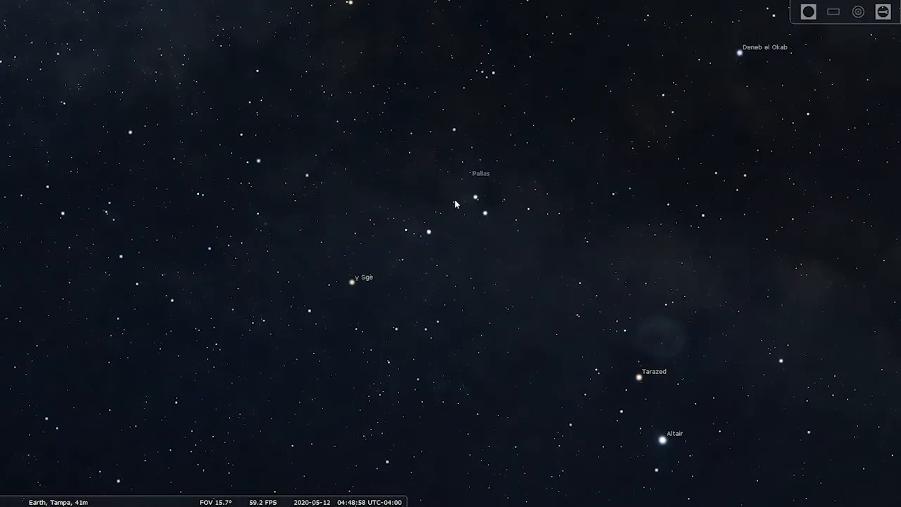
{"action": "left_click_drag", "start_coordinate": [456, 204], "coordinate": [452, 272]}
{"action": "scroll", "coordinate": [452, 272], "scroll_direction": "up", "scroll_amount": 1}
{"action": "scroll", "coordinate": [452, 272], "scroll_direction": "up", "scroll_amount": 4}
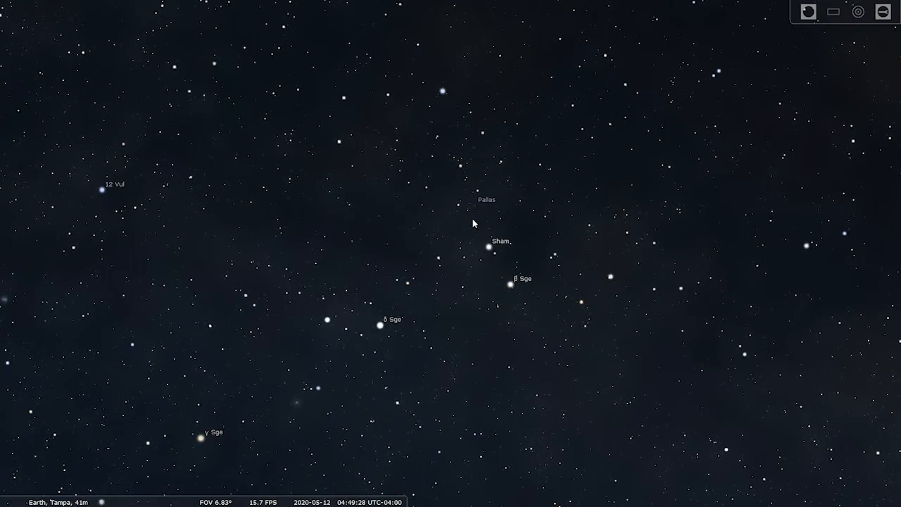
{"action": "left_click_drag", "start_coordinate": [471, 211], "coordinate": [468, 236]}
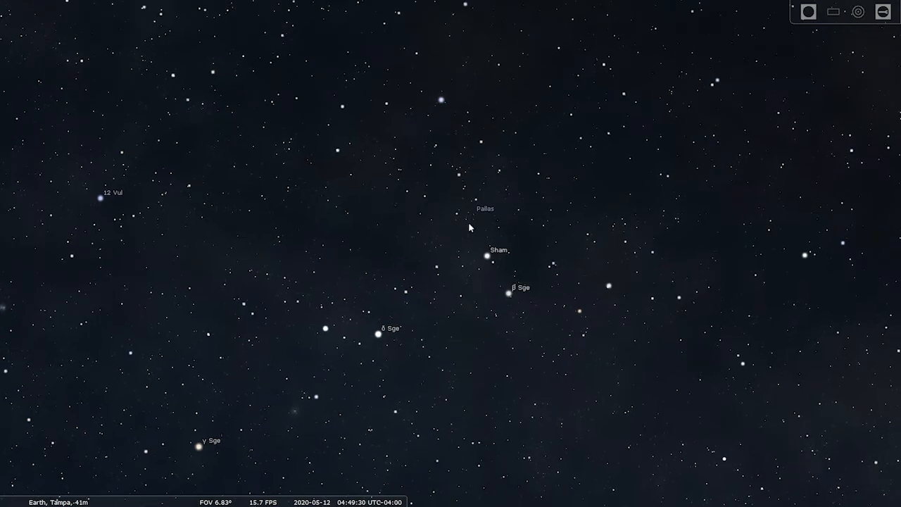
{"action": "scroll", "coordinate": [468, 237], "scroll_direction": "up", "scroll_amount": 3}
{"action": "left_click_drag", "start_coordinate": [474, 222], "coordinate": [473, 235]}
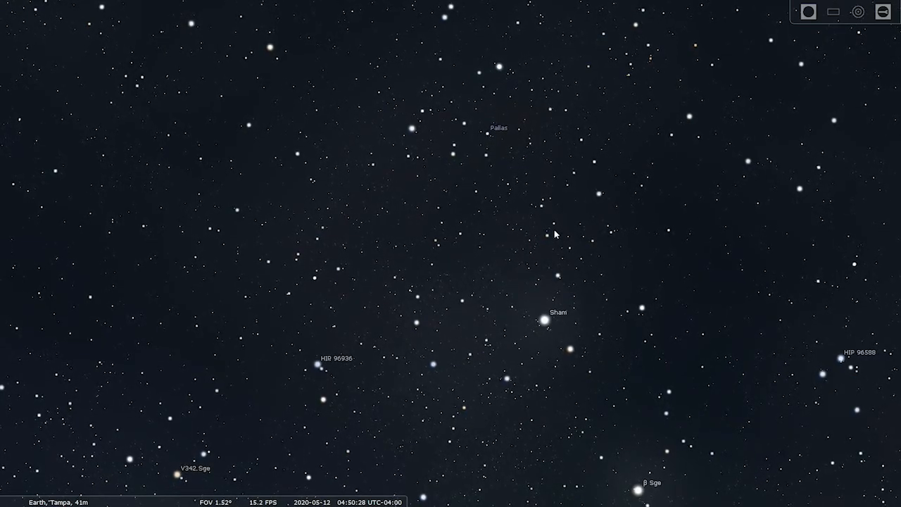
Step: Pan to follow Pallas and return time to its normal rate
{"action": "left_click_drag", "start_coordinate": [559, 310], "coordinate": [553, 272]}
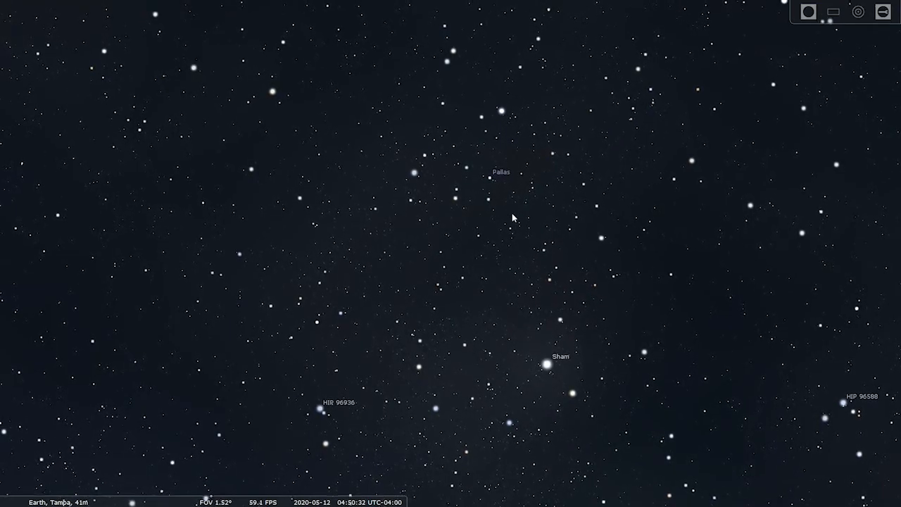
{"action": "left_click_drag", "start_coordinate": [510, 213], "coordinate": [492, 238]}
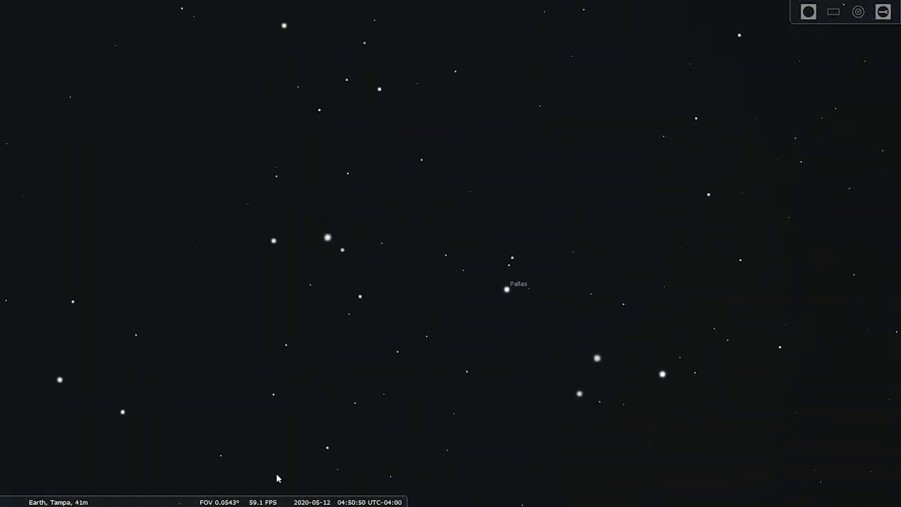
{"action": "left_click", "coordinate": [350, 497]}
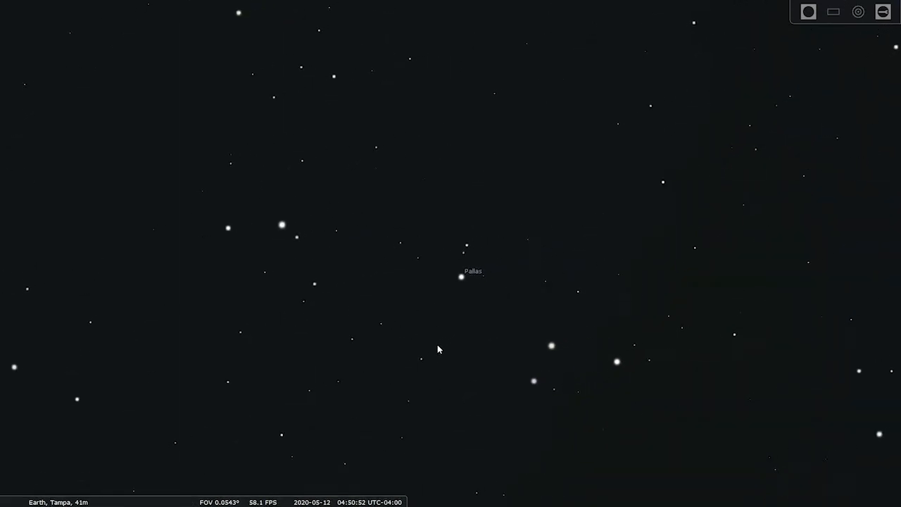
{"action": "scroll", "coordinate": [493, 287], "scroll_direction": "up", "scroll_amount": 2}
Step: Keep Pallas centred while magnifying it until its small disc appears
{"action": "left_click_drag", "start_coordinate": [511, 320], "coordinate": [503, 281]}
{"action": "scroll", "coordinate": [504, 281], "scroll_direction": "up", "scroll_amount": 1}
{"action": "scroll", "coordinate": [504, 291], "scroll_direction": "up", "scroll_amount": 2}
{"action": "left_click_drag", "start_coordinate": [533, 308], "coordinate": [500, 239]}
{"action": "scroll", "coordinate": [495, 255], "scroll_direction": "up", "scroll_amount": 1}
{"action": "scroll", "coordinate": [494, 254], "scroll_direction": "up", "scroll_amount": 1}
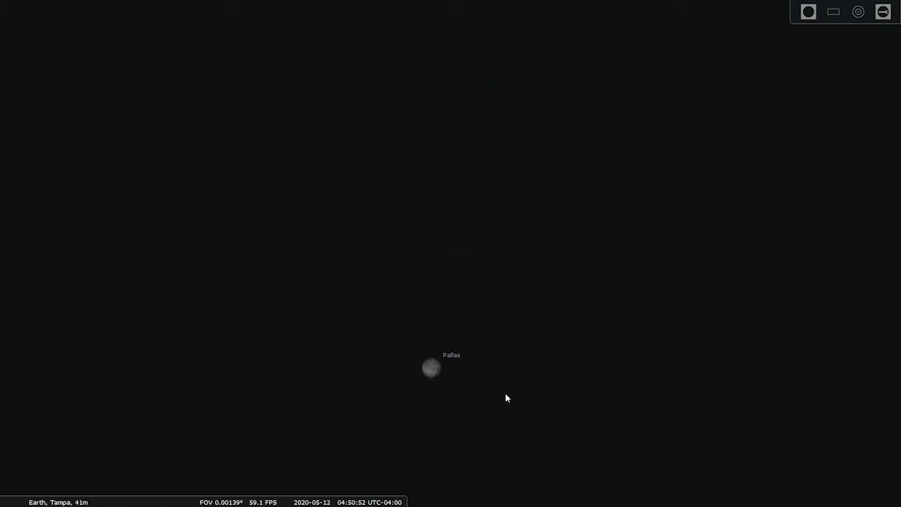
{"action": "left_click_drag", "start_coordinate": [505, 392], "coordinate": [519, 279]}
{"action": "scroll", "coordinate": [524, 292], "scroll_direction": "up", "scroll_amount": 1}
{"action": "scroll", "coordinate": [439, 352], "scroll_direction": "down", "scroll_amount": 5}
{"action": "scroll", "coordinate": [440, 355], "scroll_direction": "down", "scroll_amount": 3}
{"action": "scroll", "coordinate": [441, 356], "scroll_direction": "down", "scroll_amount": 3}
{"action": "scroll", "coordinate": [442, 356], "scroll_direction": "down", "scroll_amount": 3}
{"action": "scroll", "coordinate": [442, 356], "scroll_direction": "down", "scroll_amount": 3}
{"action": "scroll", "coordinate": [442, 356], "scroll_direction": "down", "scroll_amount": 3}
{"action": "scroll", "coordinate": [443, 355], "scroll_direction": "down", "scroll_amount": 3}
{"action": "scroll", "coordinate": [444, 356], "scroll_direction": "down", "scroll_amount": 3}
{"action": "scroll", "coordinate": [444, 357], "scroll_direction": "down", "scroll_amount": 2}
{"action": "mouse_move", "coordinate": [383, 497]}
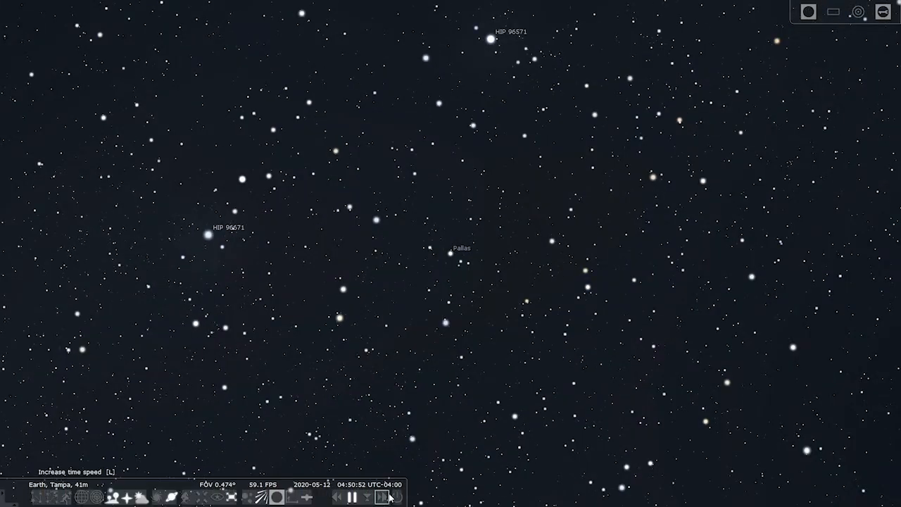
{"action": "scroll", "coordinate": [418, 373], "scroll_direction": "down", "scroll_amount": 2}
{"action": "scroll", "coordinate": [419, 374], "scroll_direction": "down", "scroll_amount": 3}
{"action": "scroll", "coordinate": [419, 380], "scroll_direction": "down", "scroll_amount": 3}
{"action": "scroll", "coordinate": [419, 378], "scroll_direction": "down", "scroll_amount": 3}
{"action": "scroll", "coordinate": [419, 378], "scroll_direction": "down", "scroll_amount": 3}
{"action": "scroll", "coordinate": [421, 380], "scroll_direction": "down", "scroll_amount": 2}
{"action": "scroll", "coordinate": [424, 380], "scroll_direction": "down", "scroll_amount": 2}
{"action": "scroll", "coordinate": [423, 380], "scroll_direction": "down", "scroll_amount": 2}
{"action": "scroll", "coordinate": [423, 379], "scroll_direction": "down", "scroll_amount": 2}
{"action": "scroll", "coordinate": [426, 385], "scroll_direction": "down", "scroll_amount": 2}
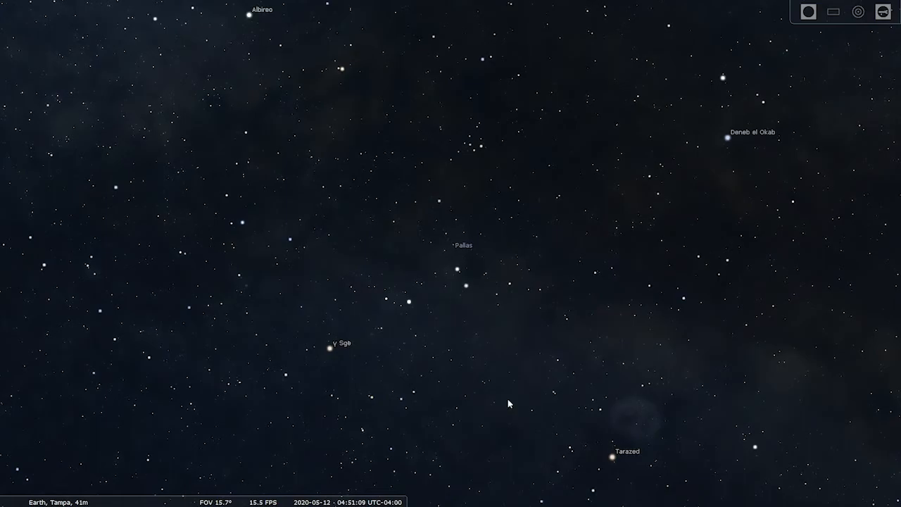
Step: Pan past Altair down to the Moon, Jupiter and Saturn grouping at about 18.6°
{"action": "left_click_drag", "start_coordinate": [508, 400], "coordinate": [497, 296]}
{"action": "scroll", "coordinate": [492, 290], "scroll_direction": "down", "scroll_amount": 3}
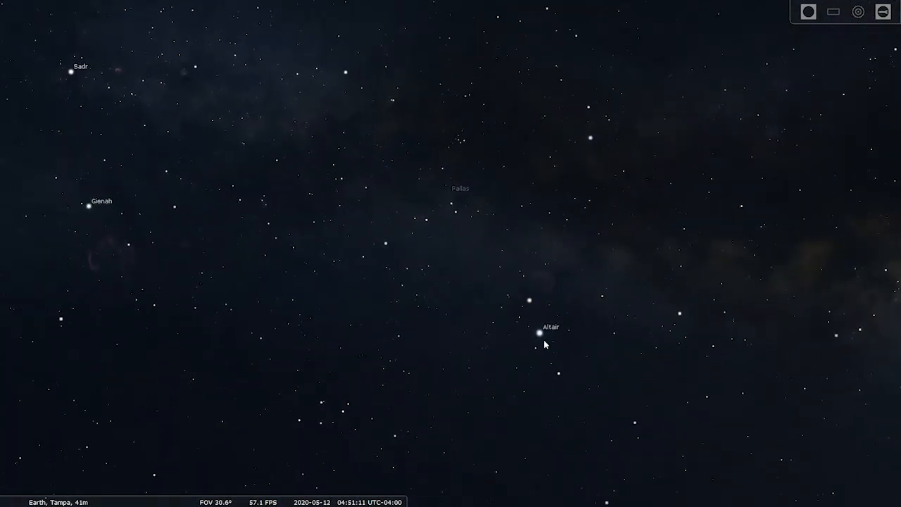
{"action": "left_click_drag", "start_coordinate": [550, 351], "coordinate": [423, 232]}
{"action": "scroll", "coordinate": [423, 310], "scroll_direction": "down", "scroll_amount": 3}
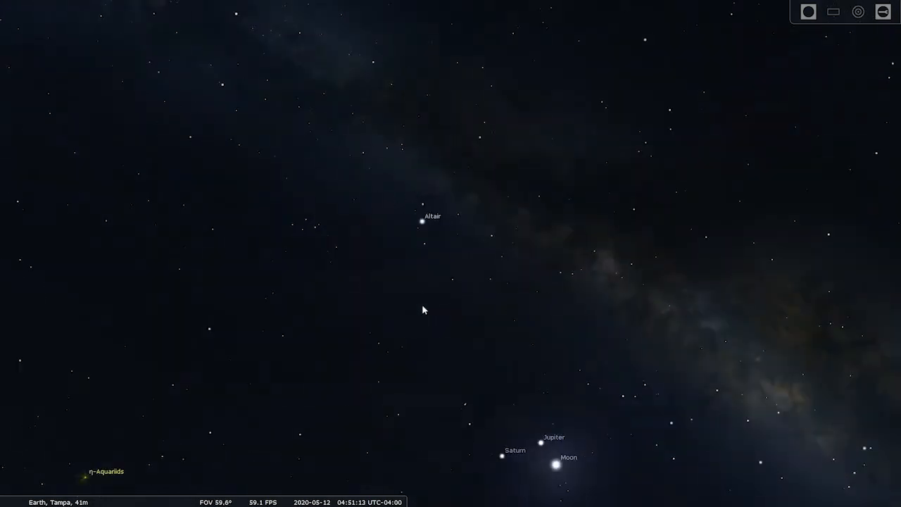
{"action": "left_click_drag", "start_coordinate": [431, 331], "coordinate": [367, 193]}
{"action": "scroll", "coordinate": [463, 332], "scroll_direction": "up", "scroll_amount": 2}
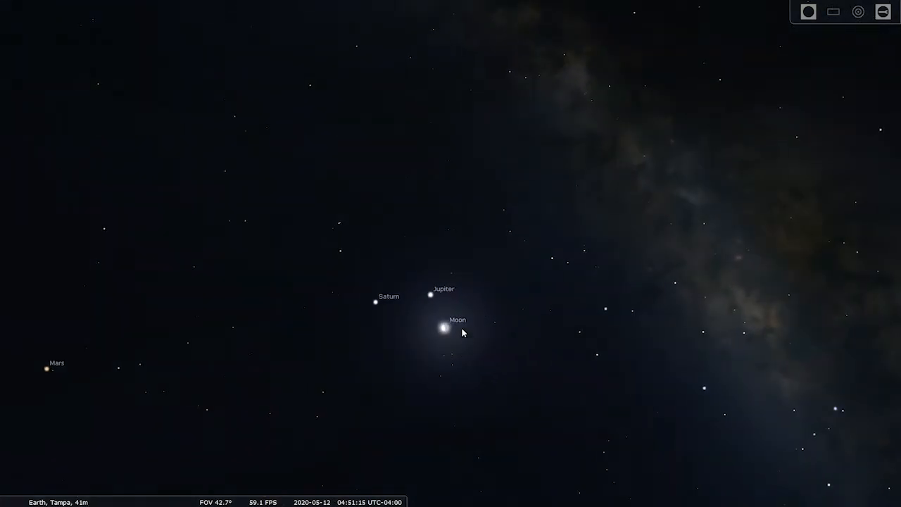
{"action": "scroll", "coordinate": [474, 356], "scroll_direction": "up", "scroll_amount": 3}
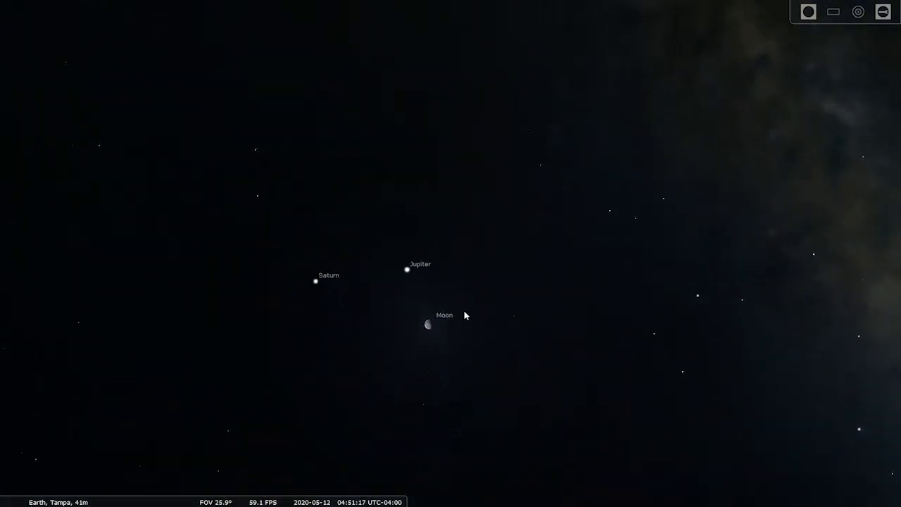
{"action": "scroll", "coordinate": [462, 332], "scroll_direction": "up", "scroll_amount": 2}
{"action": "left_click_drag", "start_coordinate": [457, 337], "coordinate": [460, 253]}
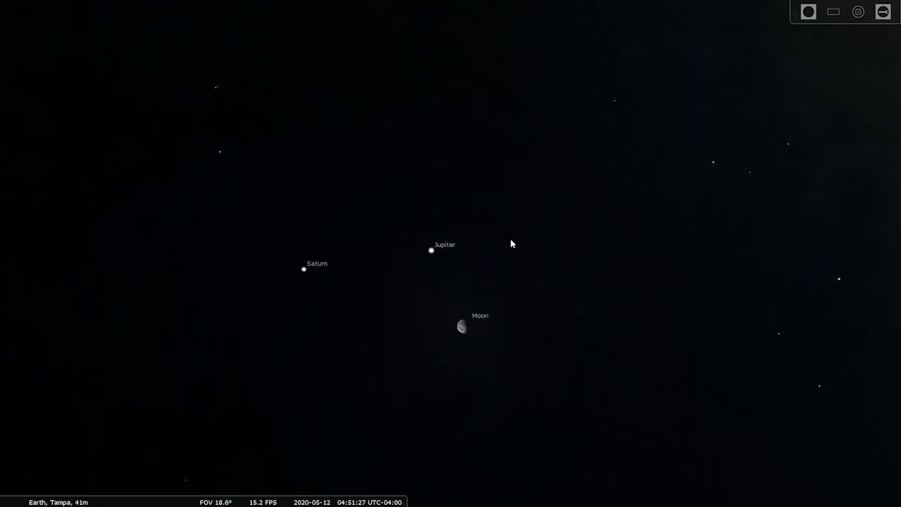
{"action": "left_click_drag", "start_coordinate": [492, 239], "coordinate": [513, 255]}
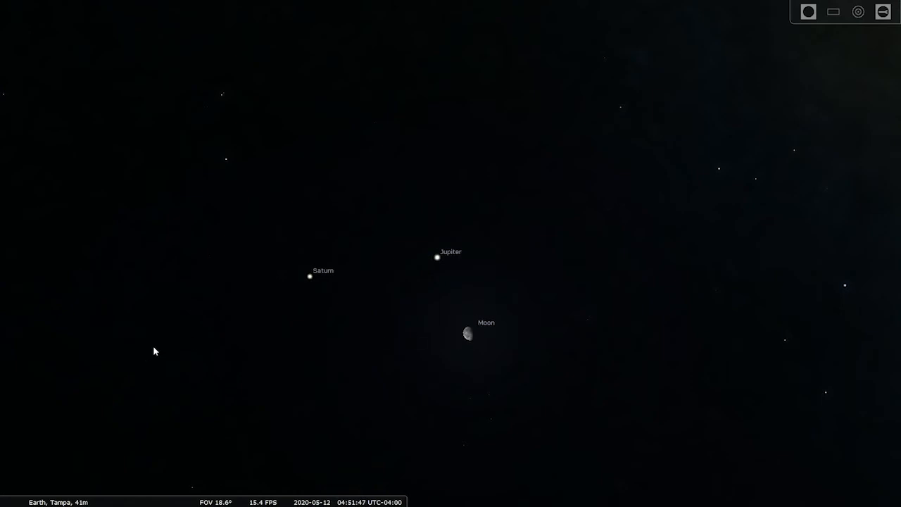
Step: Pan across to Mars and back, then centre the Moon, Jupiter and Saturn trio
{"action": "mouse_move", "coordinate": [155, 352]}
{"action": "left_mouse_down"}
{"action": "mouse_move", "coordinate": [388, 301]}
{"action": "mouse_move", "coordinate": [608, 208]}
{"action": "left_mouse_up"}
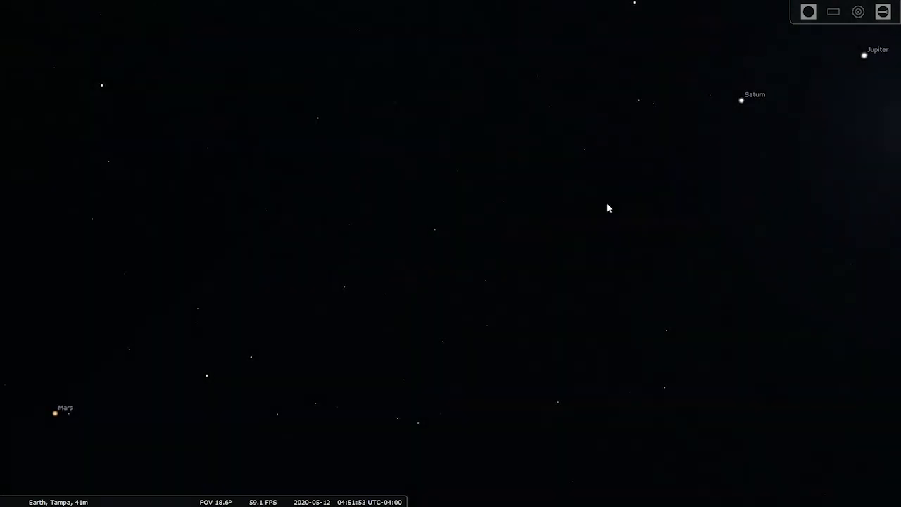
{"action": "left_click_drag", "start_coordinate": [607, 203], "coordinate": [573, 219]}
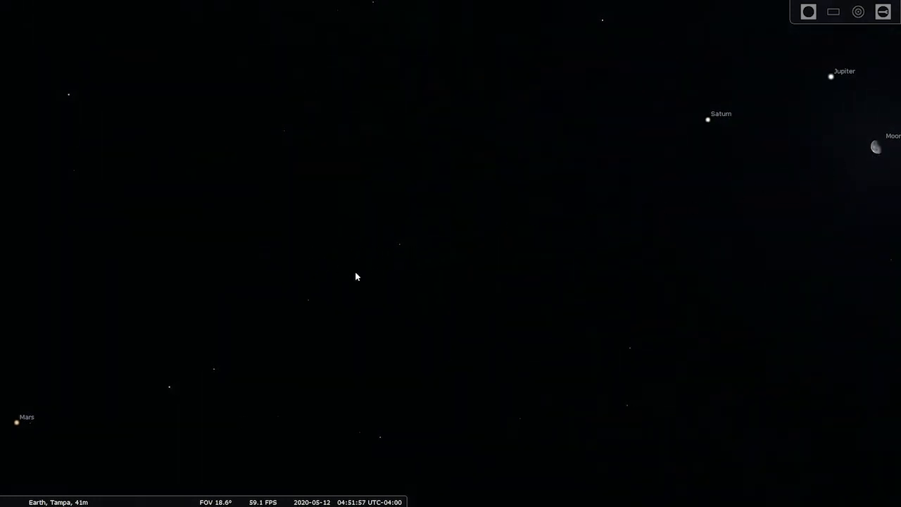
{"action": "left_click_drag", "start_coordinate": [772, 257], "coordinate": [492, 380]}
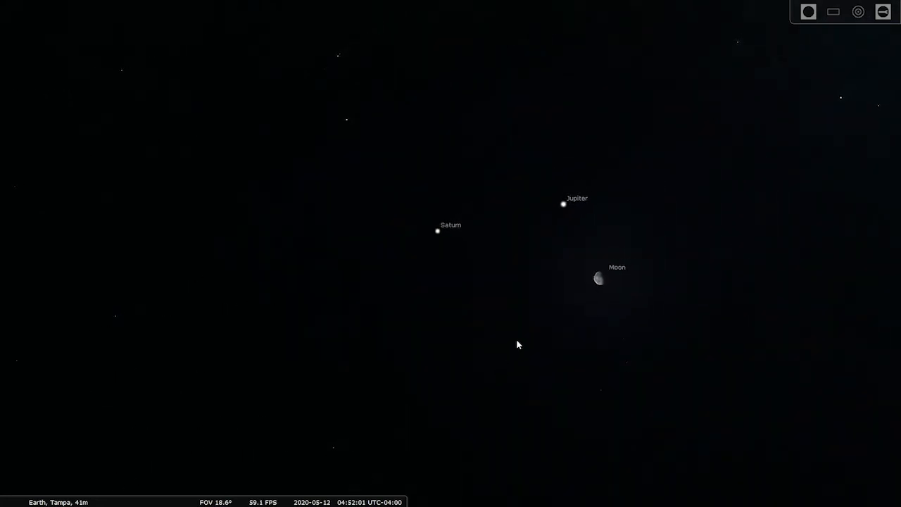
{"action": "scroll", "coordinate": [530, 338], "scroll_direction": "up", "scroll_amount": 5}
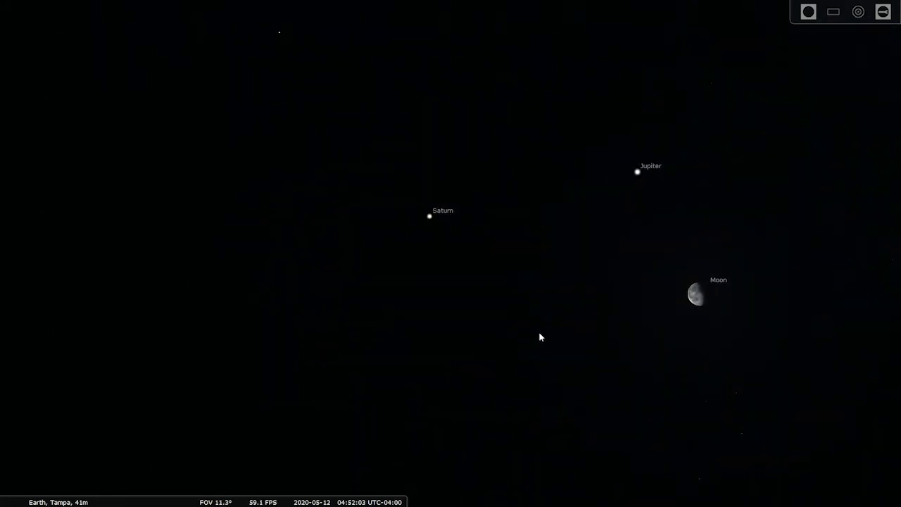
{"action": "left_click_drag", "start_coordinate": [523, 334], "coordinate": [429, 339]}
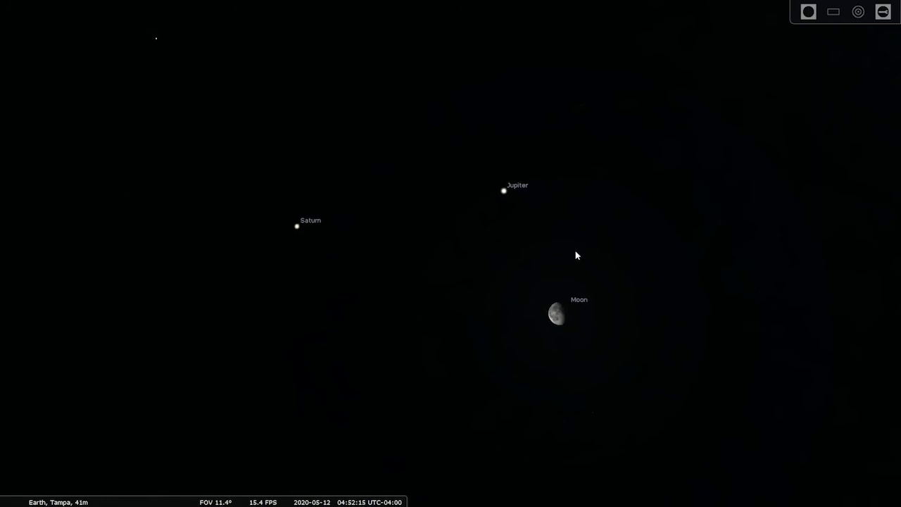
{"action": "scroll", "coordinate": [524, 305], "scroll_direction": "down", "scroll_amount": 3}
{"action": "scroll", "coordinate": [502, 324], "scroll_direction": "down", "scroll_amount": 3}
{"action": "scroll", "coordinate": [502, 336], "scroll_direction": "down", "scroll_amount": 3}
{"action": "scroll", "coordinate": [502, 337], "scroll_direction": "down", "scroll_amount": 2}
Step: Frame the eastern horizon with Mars below the planets and set time to normal speed
{"action": "left_click_drag", "start_coordinate": [432, 411], "coordinate": [484, 277]}
{"action": "scroll", "coordinate": [466, 340], "scroll_direction": "down", "scroll_amount": 2}
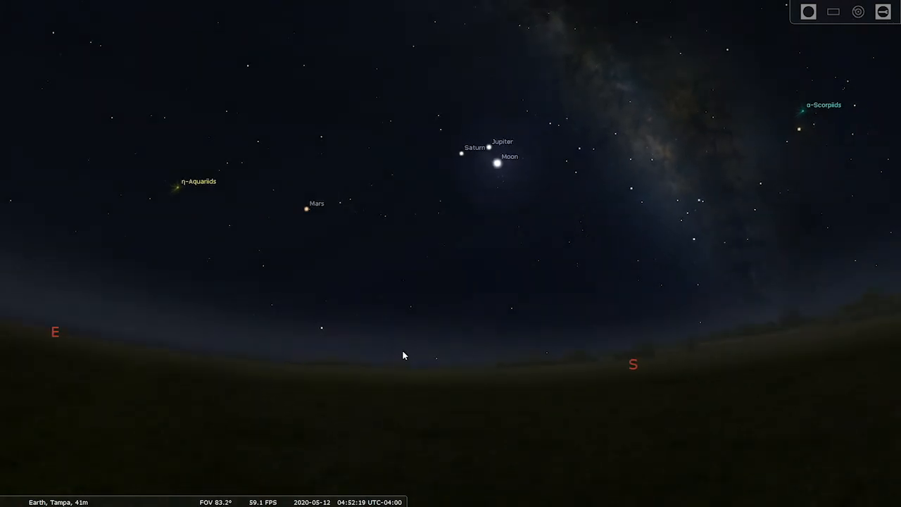
{"action": "mouse_move", "coordinate": [405, 348]}
{"action": "left_mouse_down"}
{"action": "mouse_move", "coordinate": [532, 404]}
{"action": "mouse_move", "coordinate": [597, 379]}
{"action": "left_mouse_up"}
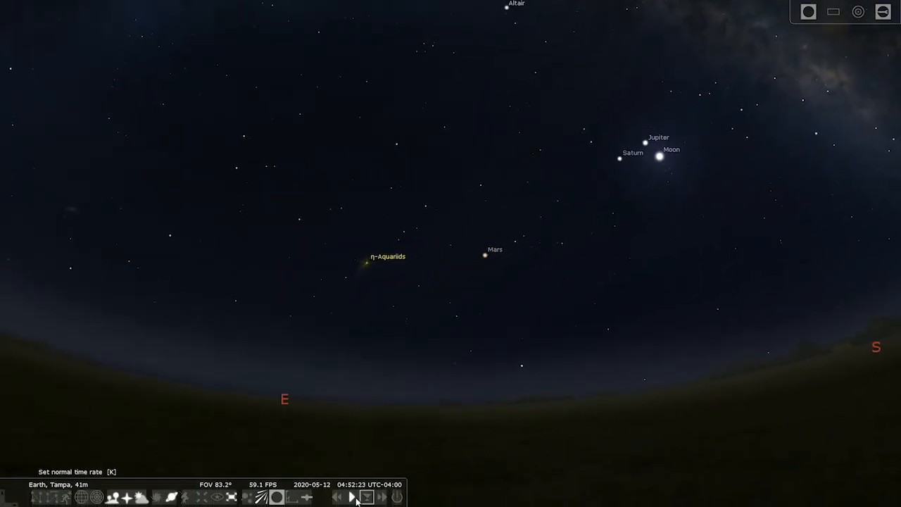
{"action": "left_click", "coordinate": [352, 498]}
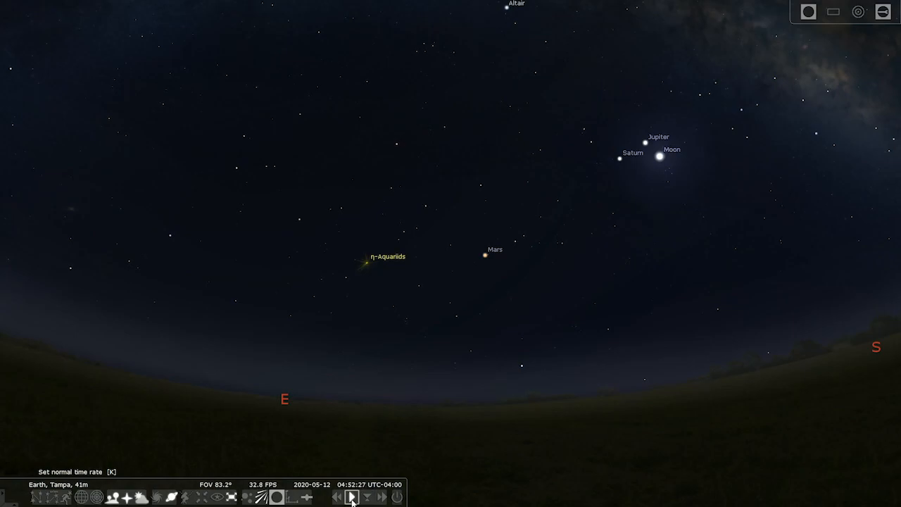